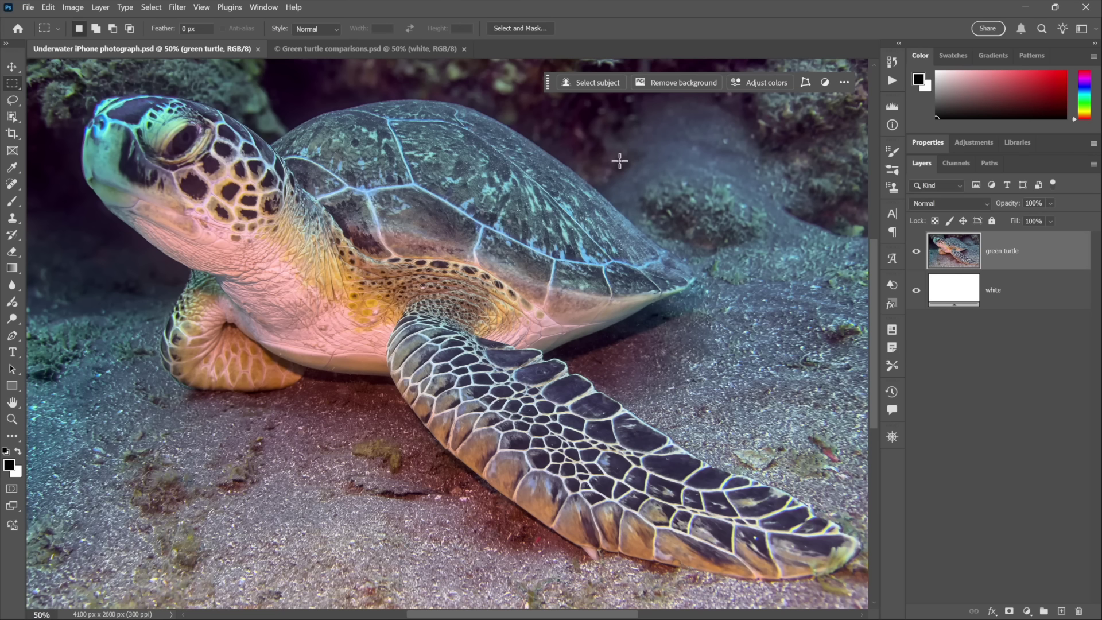
Try Select Subject and Remove Background on the turtle, undoing each, then remove the background again.
{"action": "left_click", "coordinate": [591, 83]}
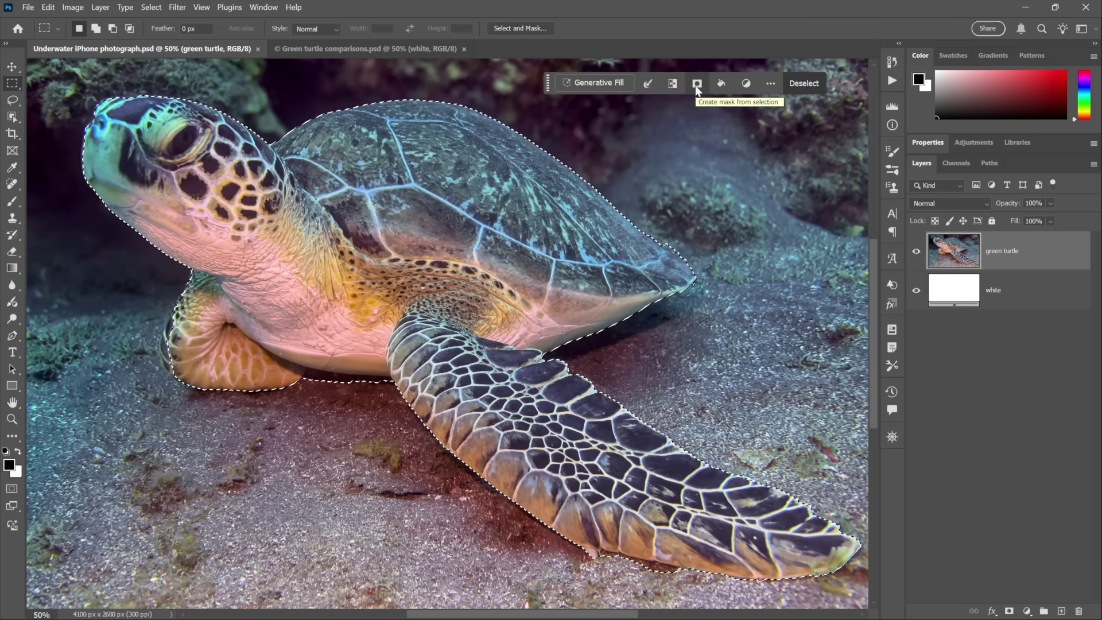
{"action": "key", "text": "ctrl+d"}
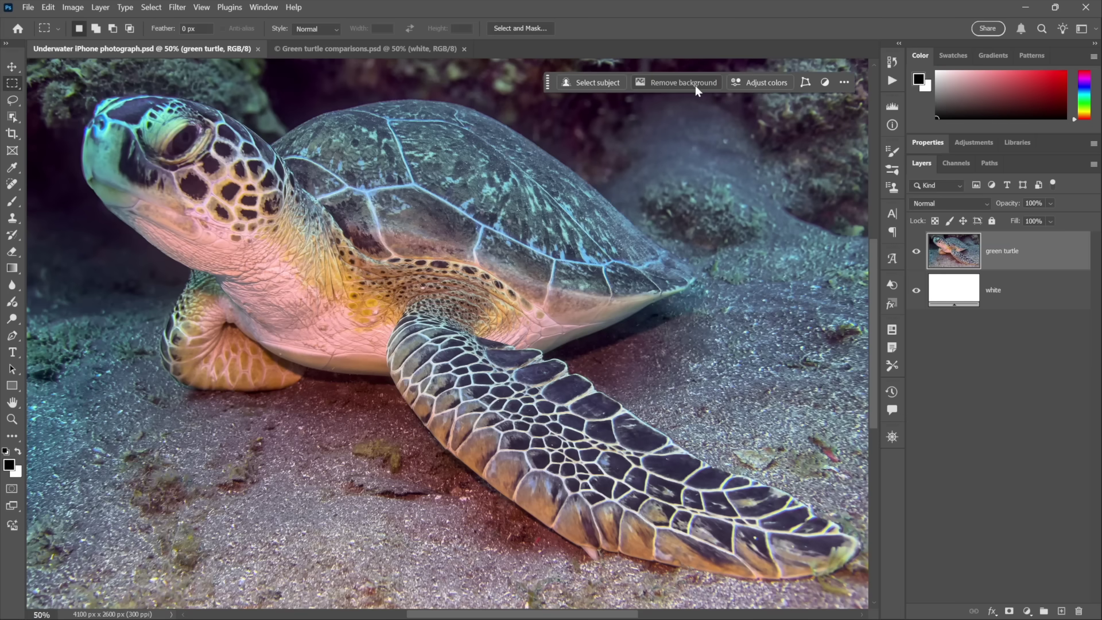
{"action": "left_click", "coordinate": [676, 84]}
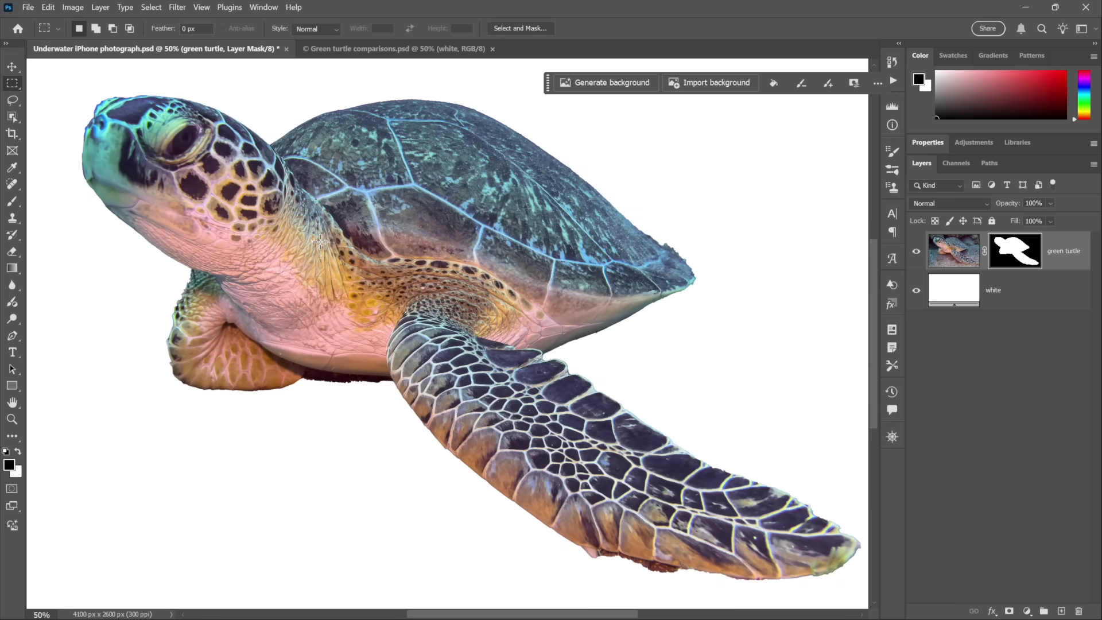
{"action": "key", "text": "ctrl+z"}
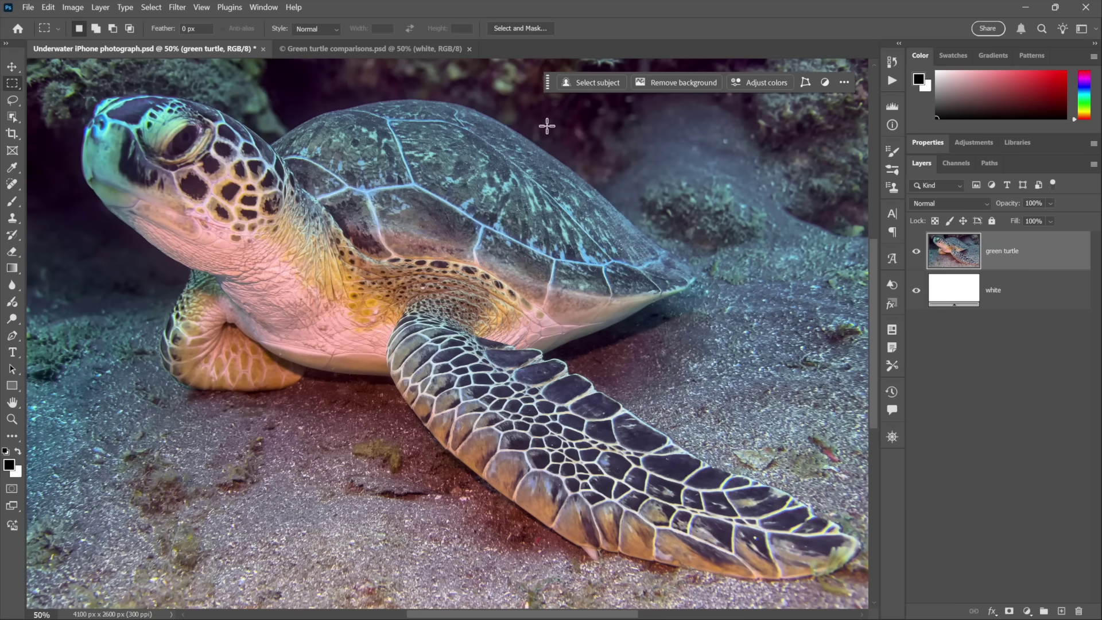
{"action": "left_click", "coordinate": [686, 83]}
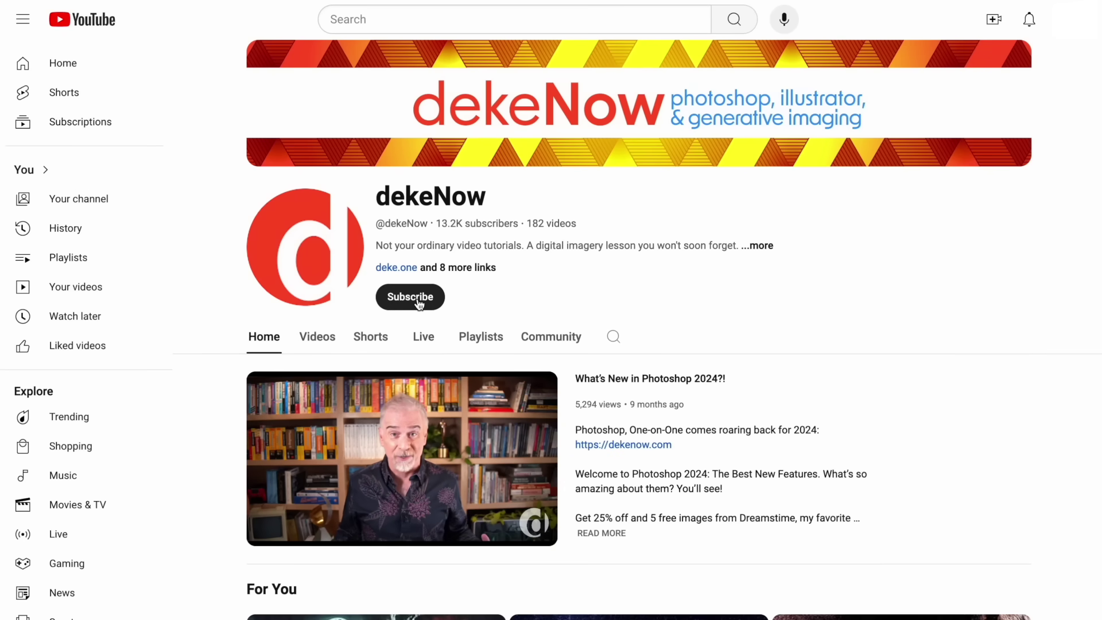
Subscribe to the dekeNow YouTube channel with notifications set to All.
{"action": "left_click", "coordinate": [419, 303]}
{"action": "left_click", "coordinate": [419, 302]}
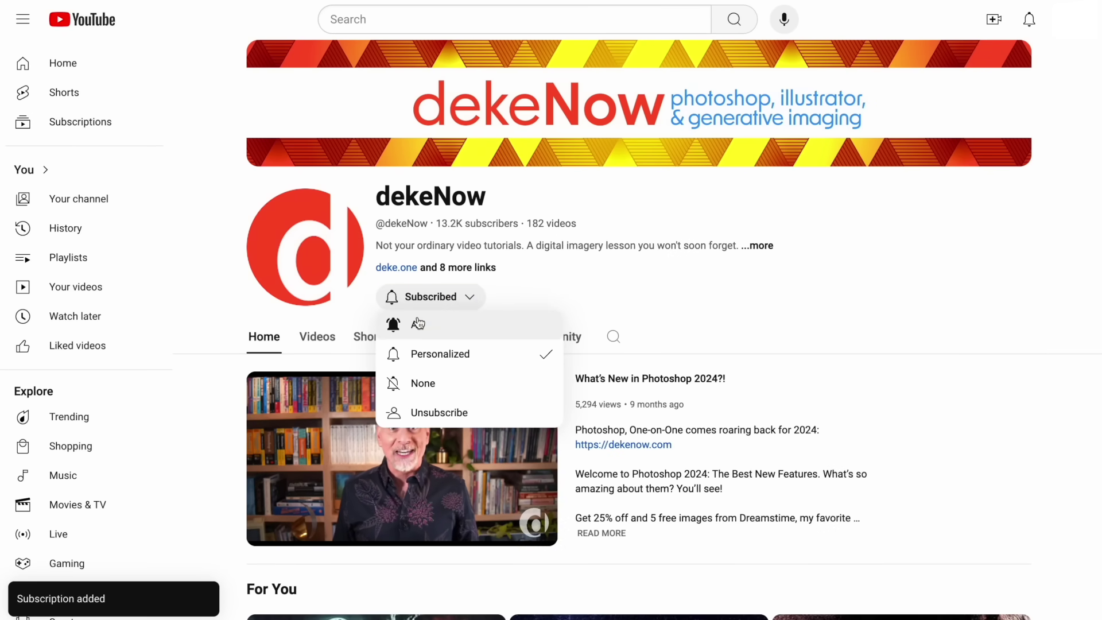
{"action": "left_click", "coordinate": [418, 324]}
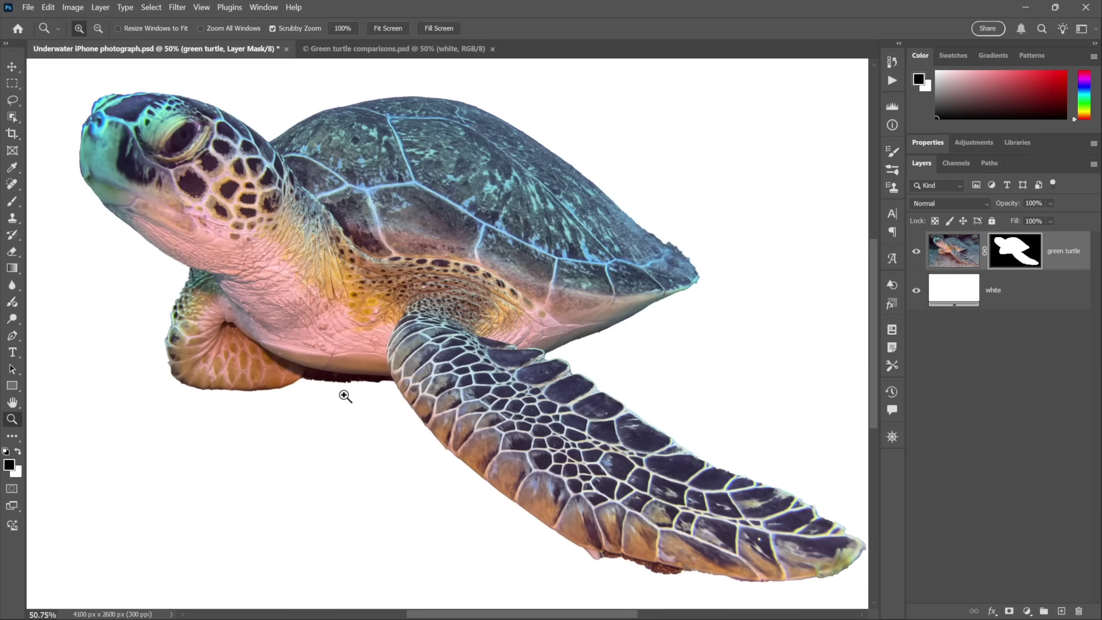
Zoom in on the masked turtle and marquee-select the rear flipper's tip and lower edge.
{"action": "left_click_drag", "start_coordinate": [342, 394], "coordinate": [345, 395]}
{"action": "key", "text": "m"}
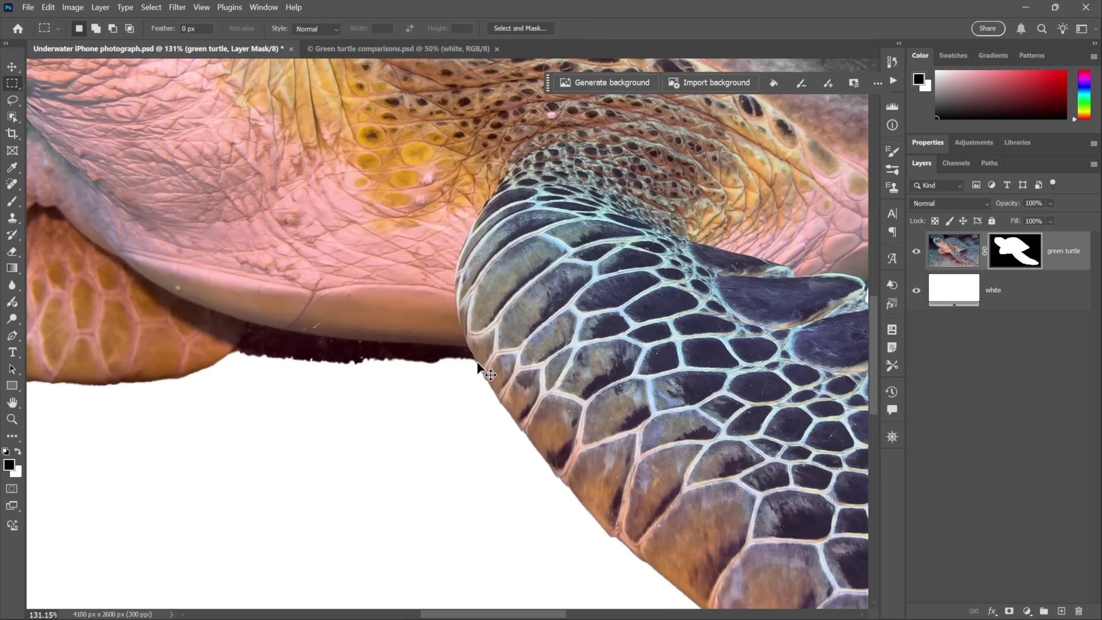
{"action": "key", "text": "ctrl+minus"}
{"action": "key", "text": "ctrl+minus"}
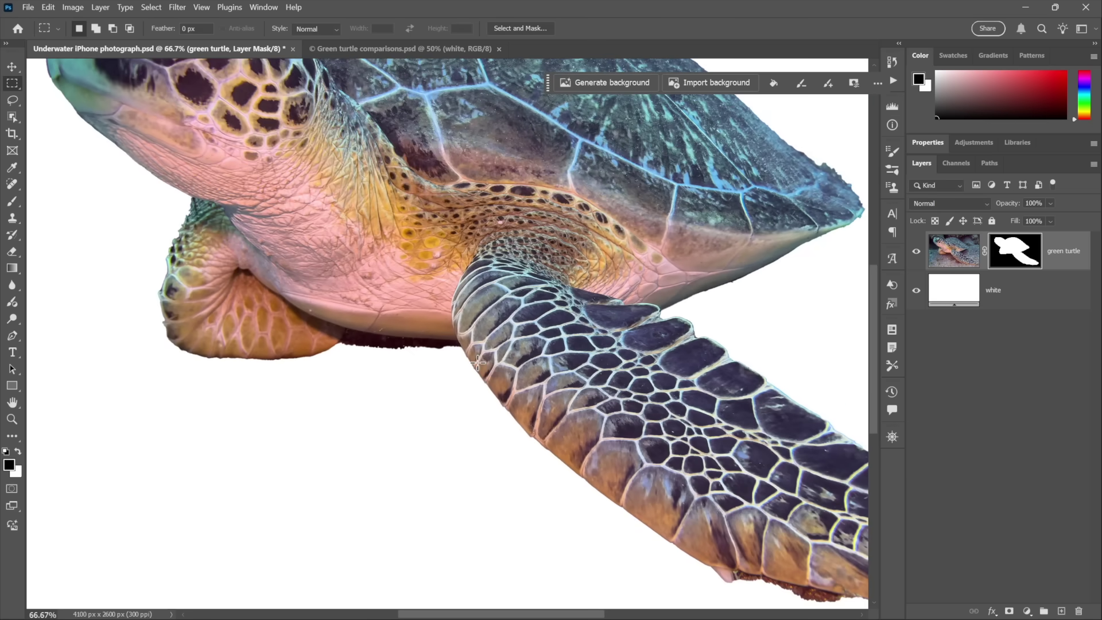
{"action": "left_click_drag", "start_coordinate": [623, 427], "coordinate": [442, 357]}
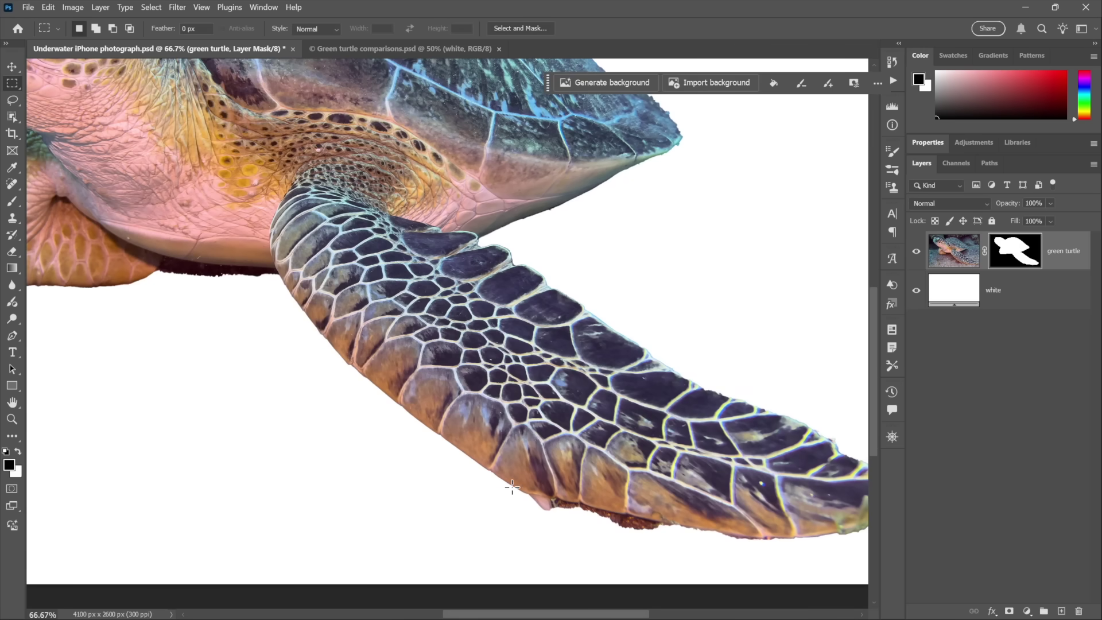
{"action": "left_click_drag", "start_coordinate": [519, 483], "coordinate": [562, 519]}
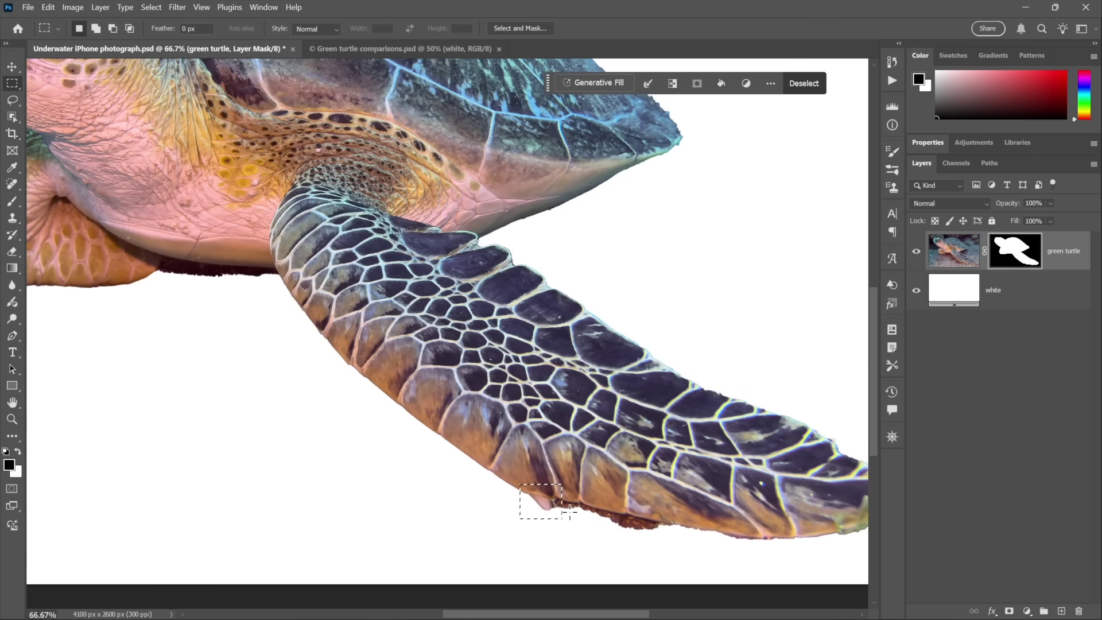
{"action": "left_click_drag", "start_coordinate": [537, 474], "coordinate": [817, 563]}
Marquee-select the shell's rear edge and front flipper, then deselect and zoom out.
{"action": "left_click_drag", "start_coordinate": [688, 530], "coordinate": [519, 537]}
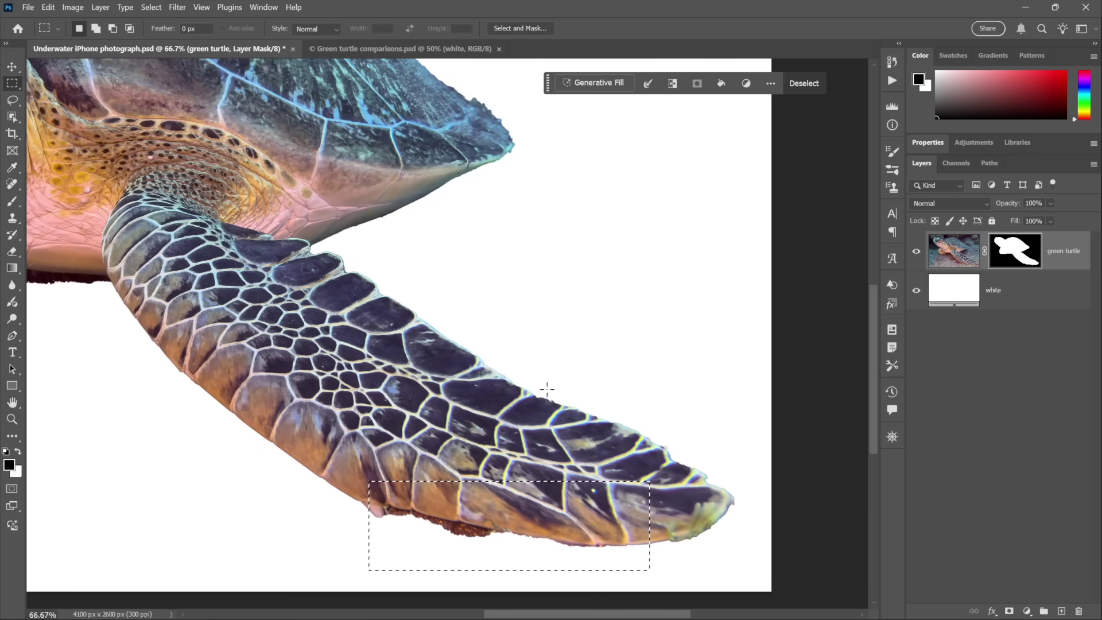
{"action": "left_click_drag", "start_coordinate": [410, 90], "coordinate": [524, 287]}
{"action": "left_click_drag", "start_coordinate": [500, 235], "coordinate": [667, 409]}
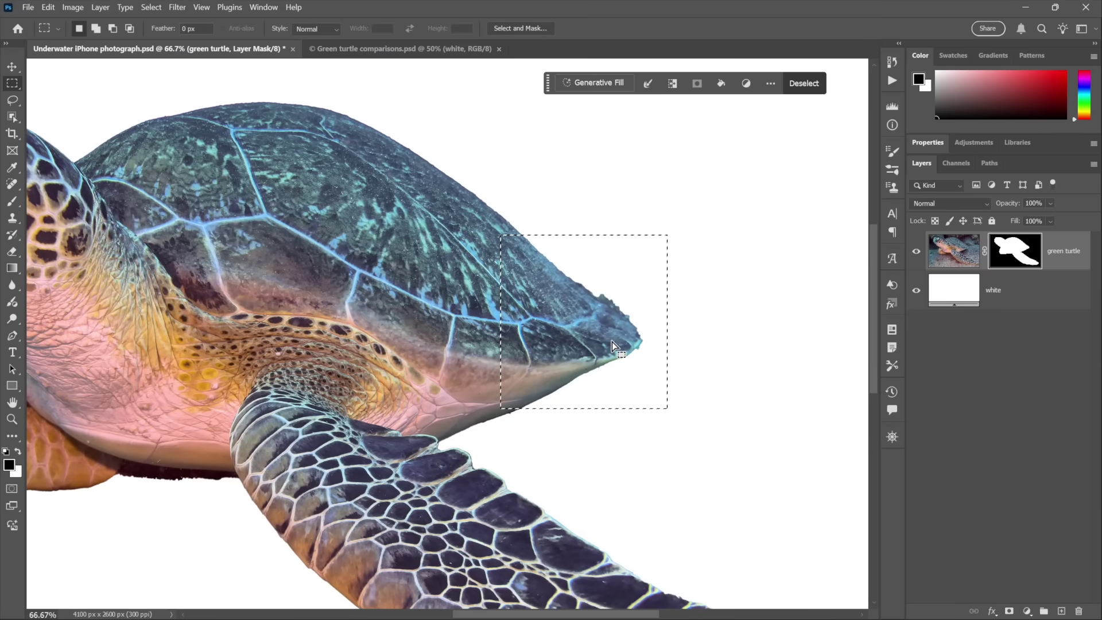
{"action": "left_click_drag", "start_coordinate": [282, 370], "coordinate": [584, 347]}
{"action": "left_click_drag", "start_coordinate": [178, 253], "coordinate": [308, 507]}
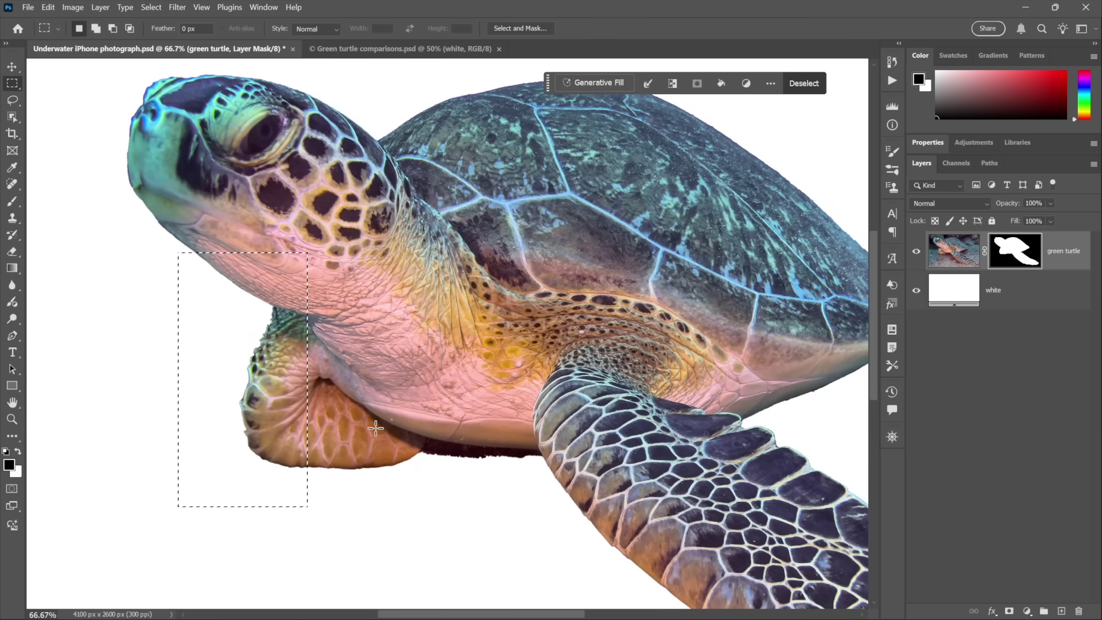
{"action": "left_click", "coordinate": [383, 355]}
{"action": "key", "text": "ctrl+minus"}
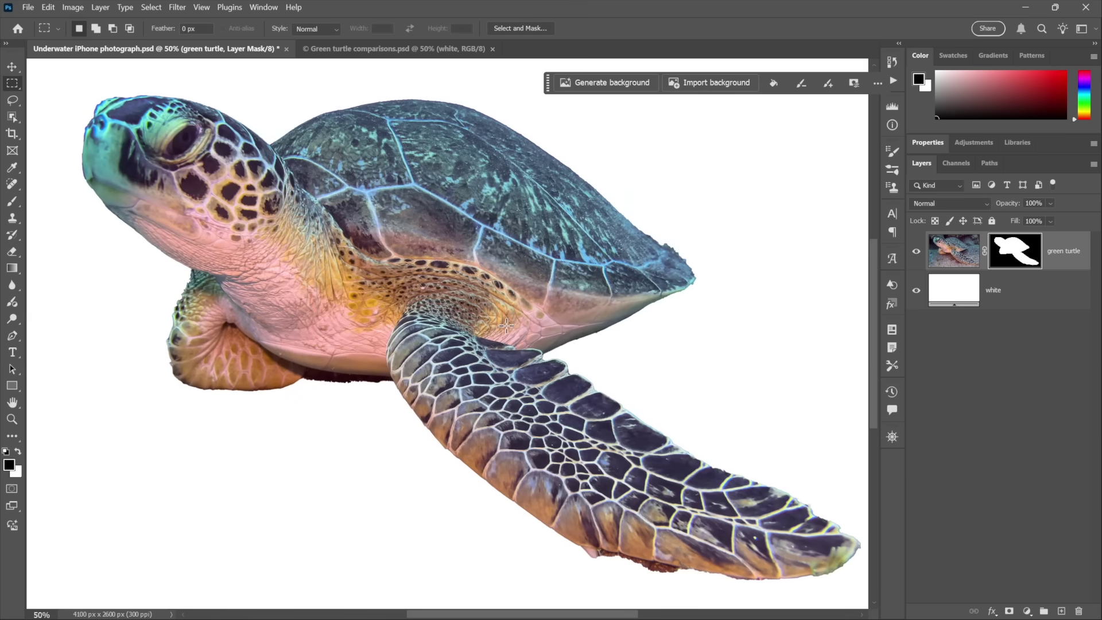
Restore the underwater turtle photo and open the Image Processing preferences showing Device (Quicker results).
{"action": "key", "text": "ctrl+z"}
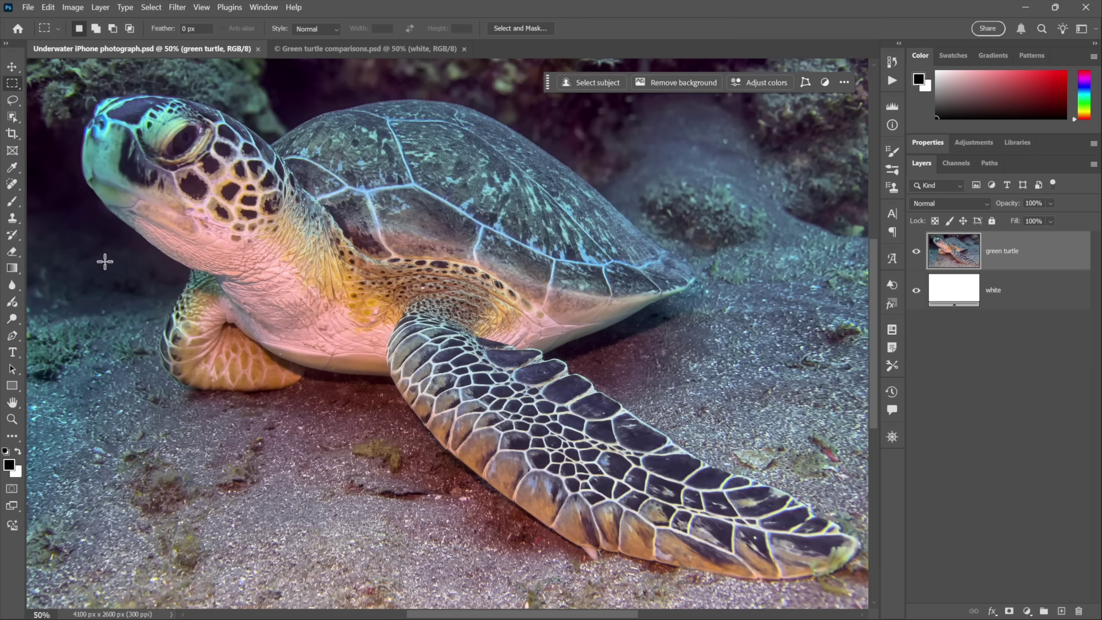
{"action": "left_click", "coordinate": [48, 7]}
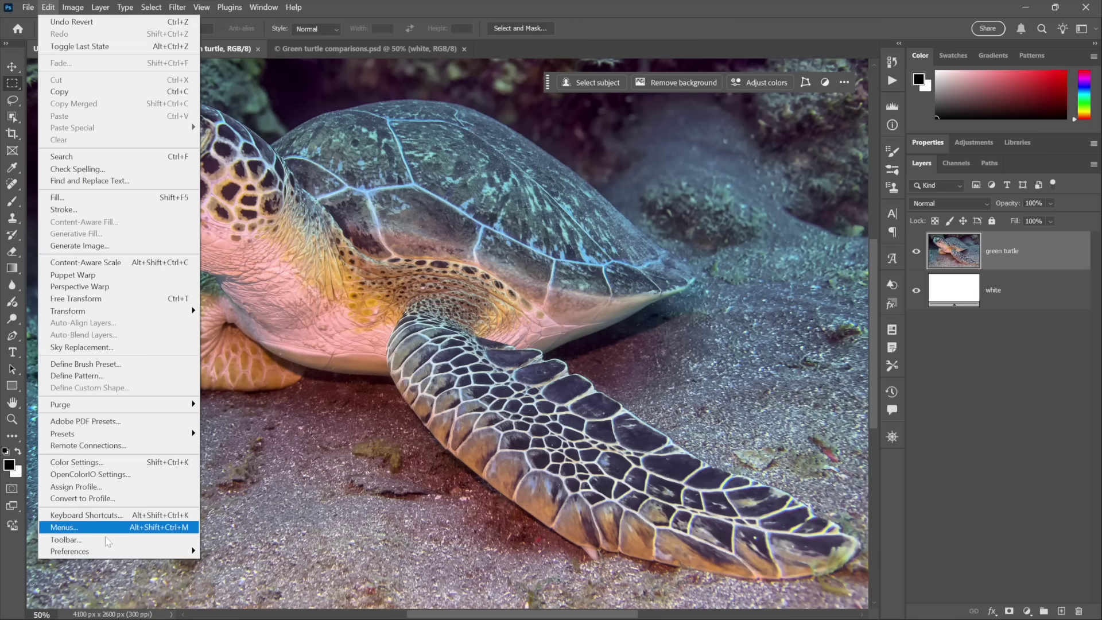
{"action": "mouse_move", "coordinate": [109, 547]}
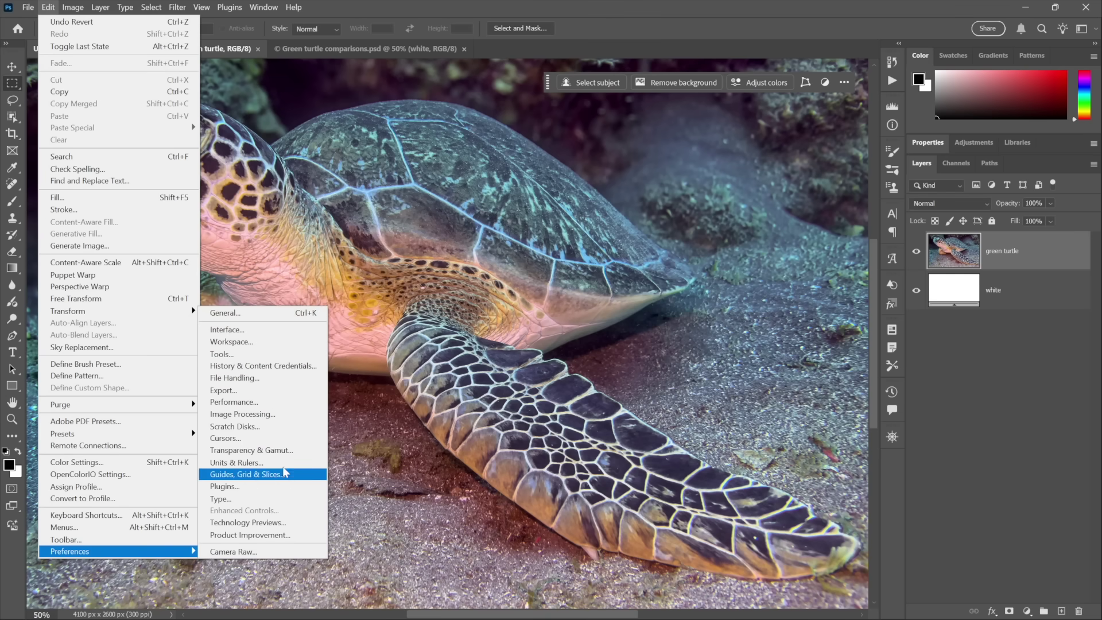
{"action": "left_click", "coordinate": [284, 415]}
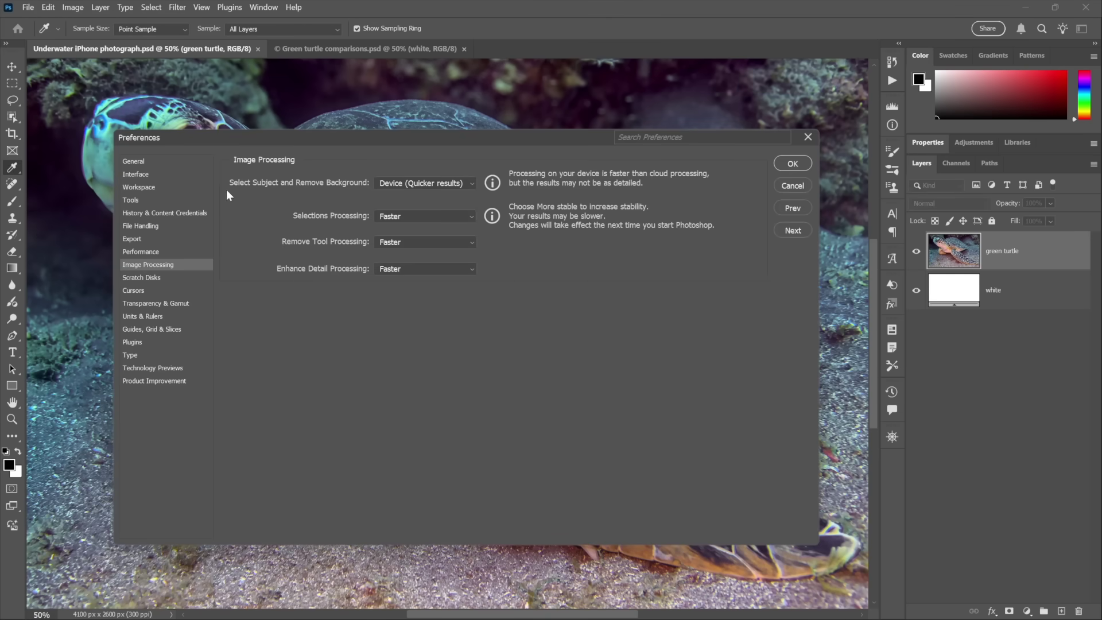
{"action": "left_click", "coordinate": [438, 184]}
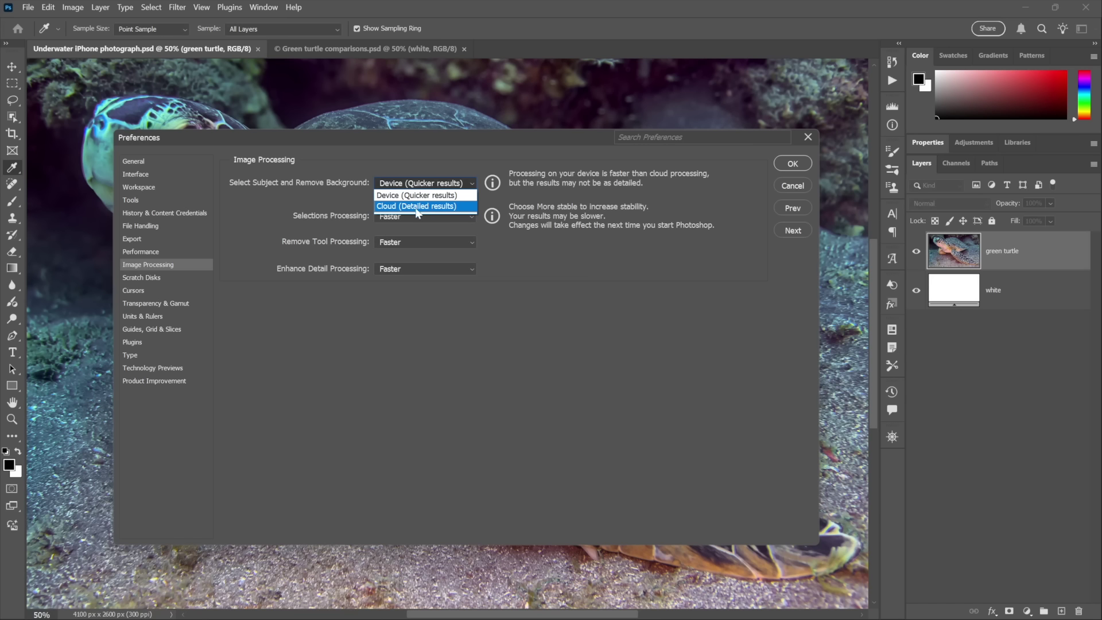
{"action": "left_click", "coordinate": [293, 202]}
{"action": "left_click", "coordinate": [423, 217]}
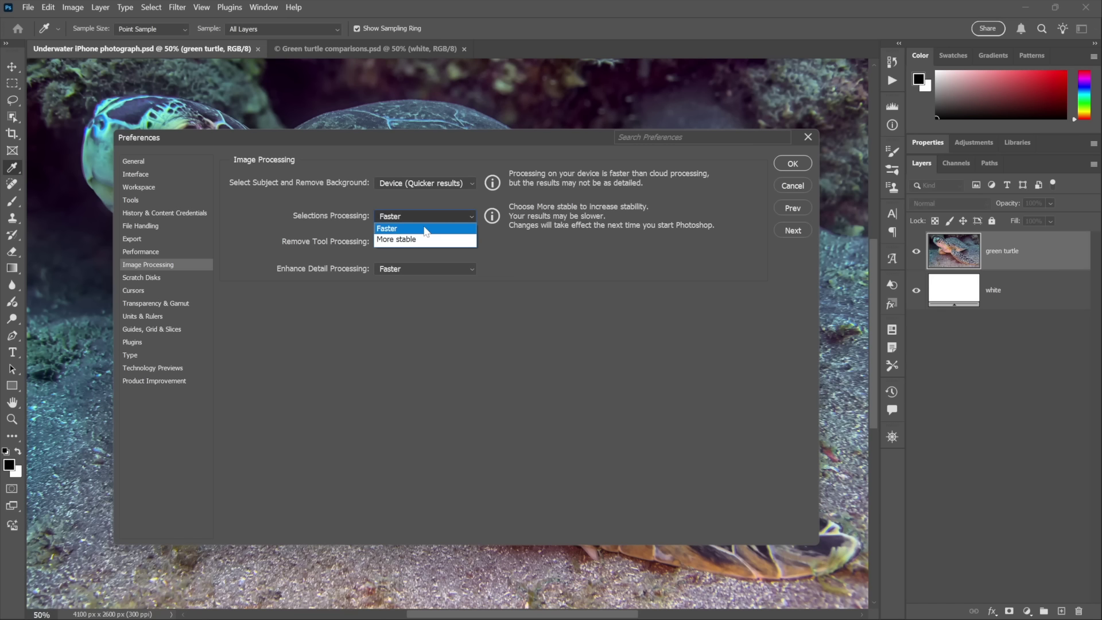
{"action": "left_click", "coordinate": [347, 202]}
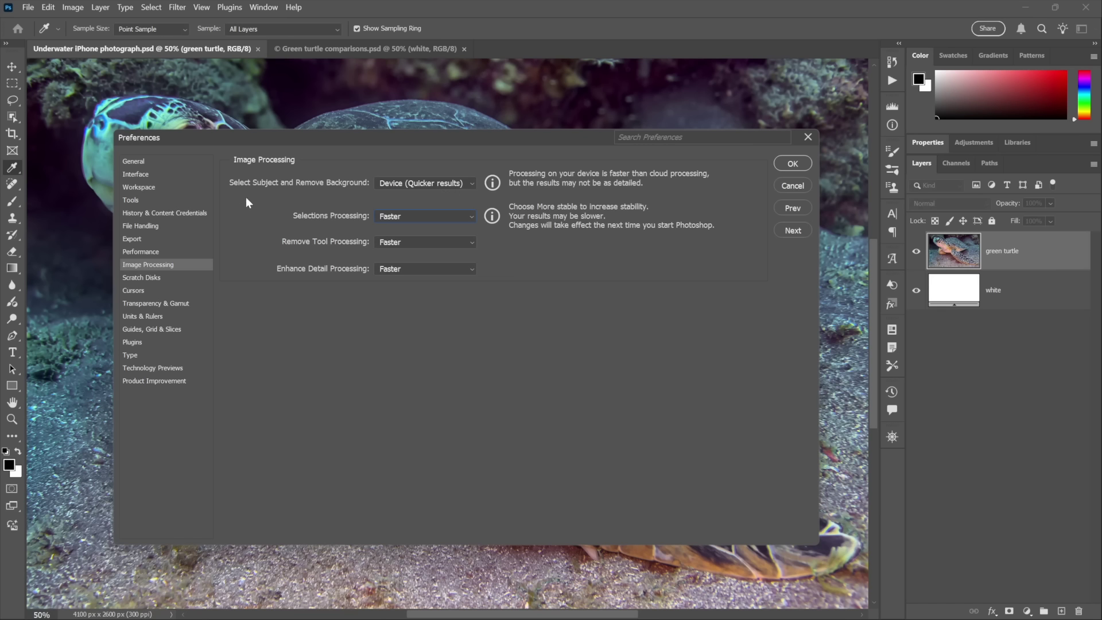
Switch Select Subject and Remove Background to Cloud (Detailed results) and confirm with OK.
{"action": "left_click", "coordinate": [461, 182]}
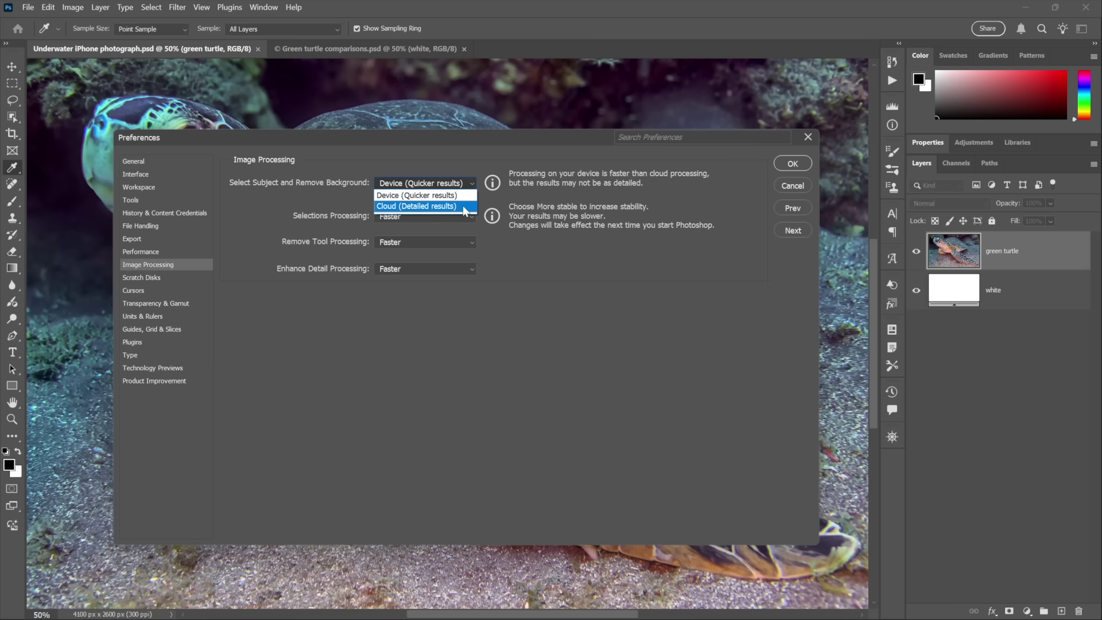
{"action": "left_click", "coordinate": [464, 208]}
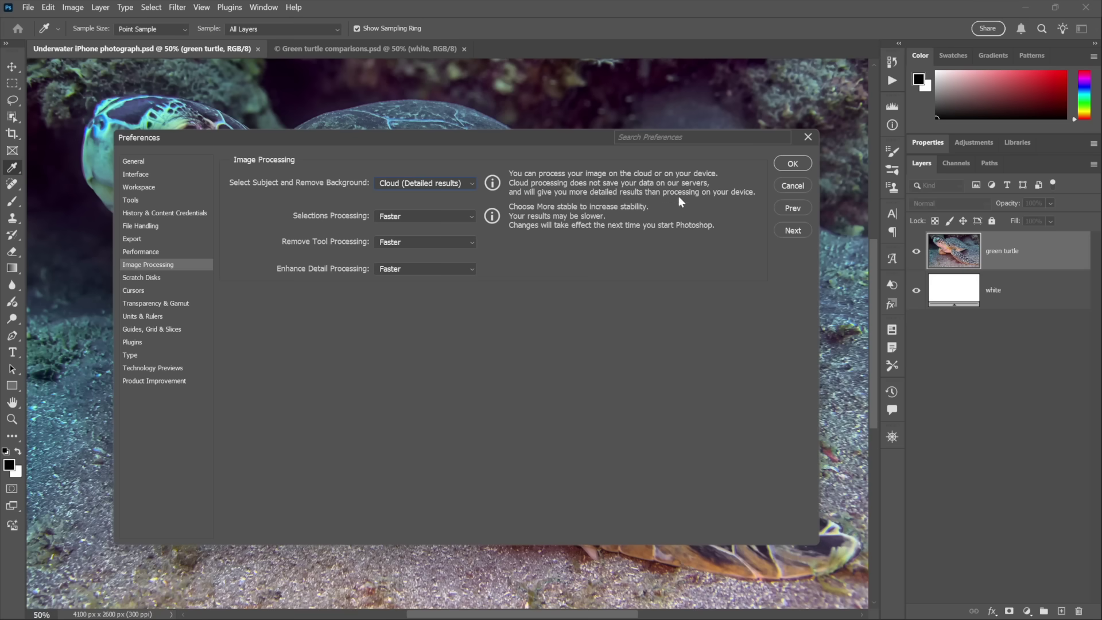
{"action": "left_click", "coordinate": [447, 182]}
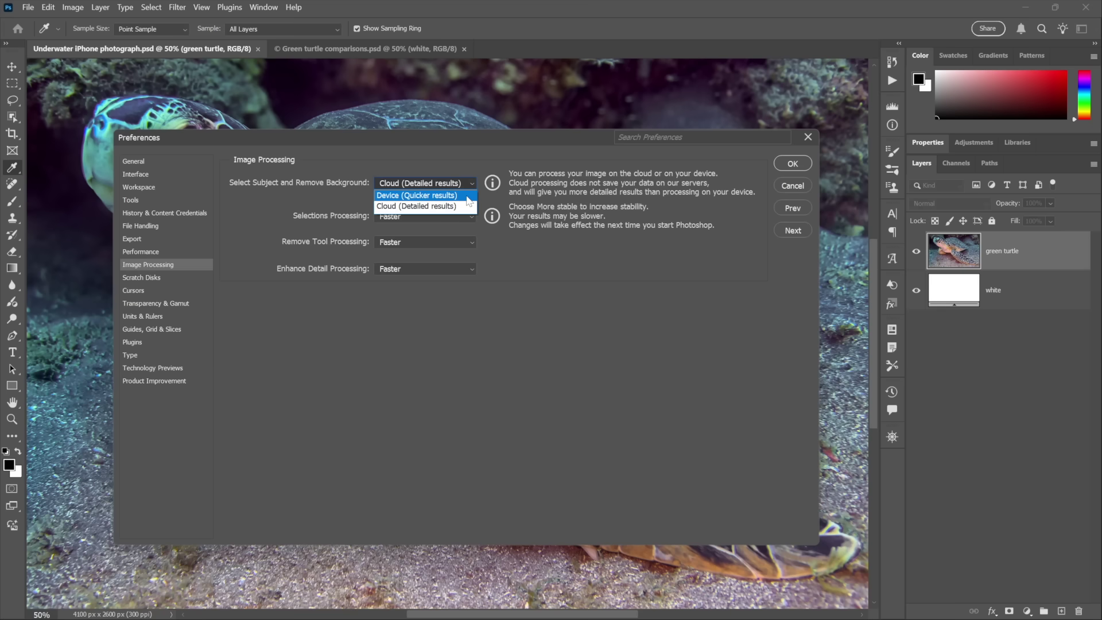
{"action": "left_click", "coordinate": [465, 206]}
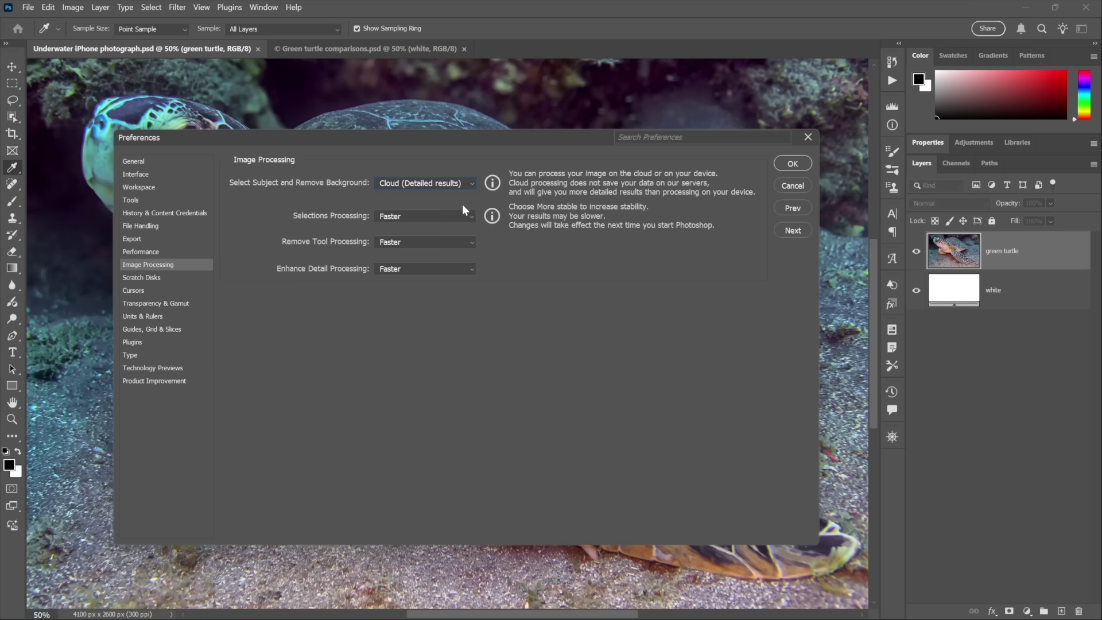
{"action": "left_click", "coordinate": [791, 163]}
{"action": "key", "text": "m"}
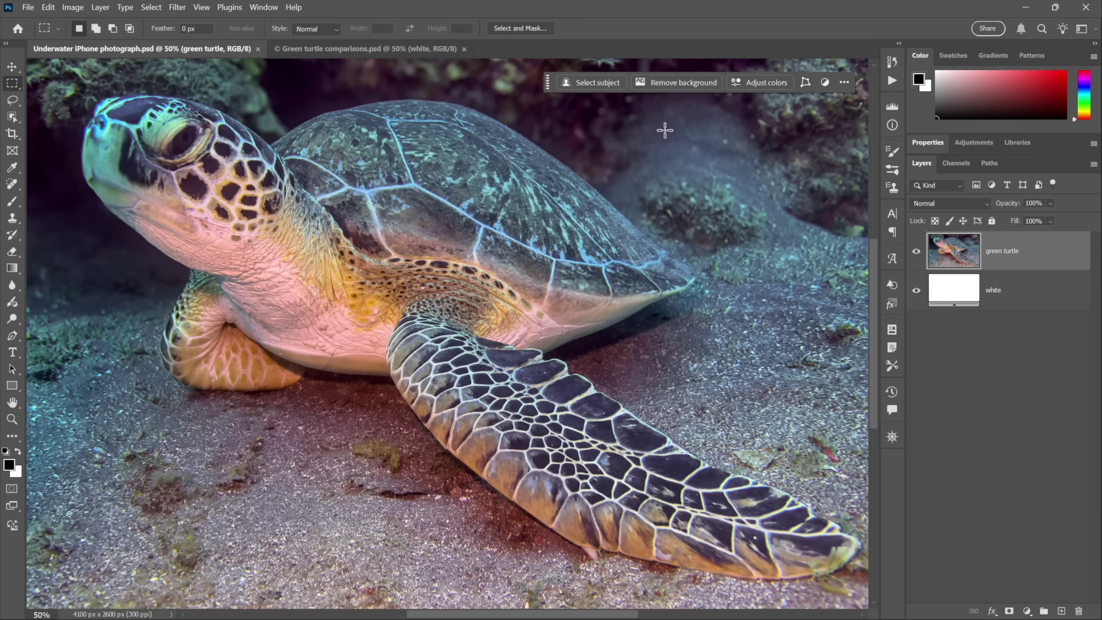
Apply Remove Background to mask the green turtle layer using Cloud processing.
{"action": "left_click", "coordinate": [685, 83]}
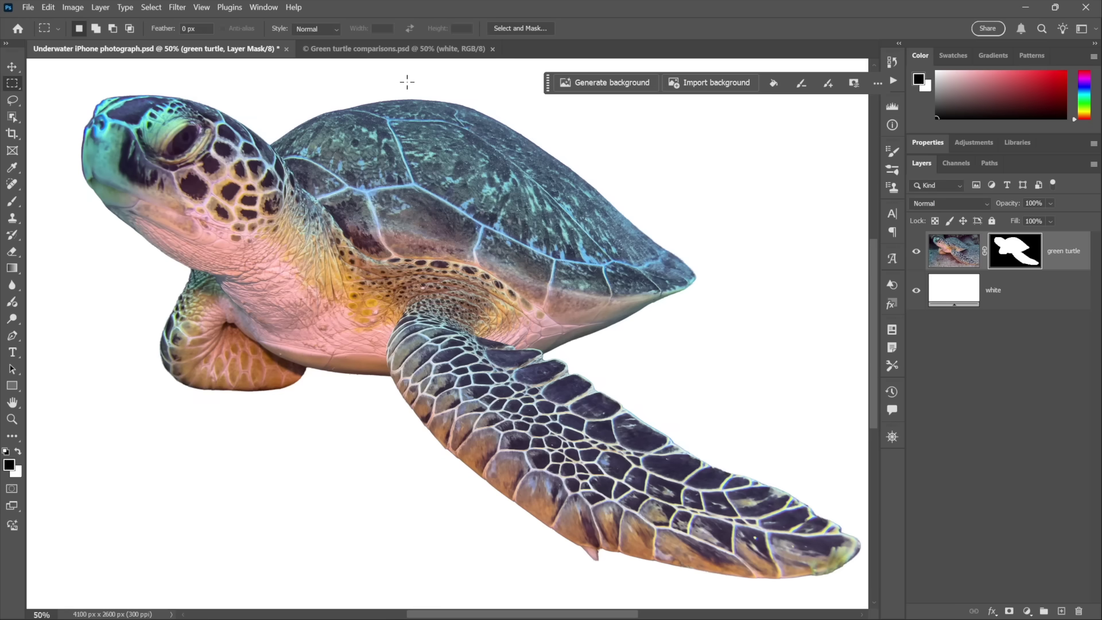
Switch to the Green turtle comparisons.psd document showing the D v26 Device cutout.
{"action": "key", "text": "ctrl+Tab"}
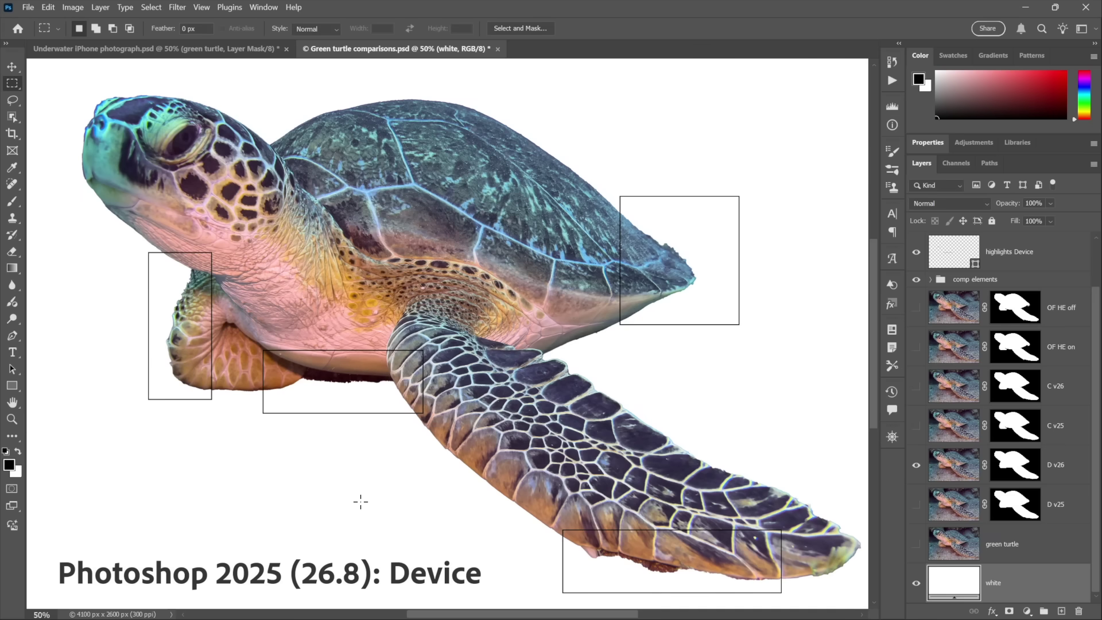
Show the C v25 Cloud cutout, zoom in, and marquee areas along the rear flipper's edge and tip.
{"action": "key", "text": "F2"}
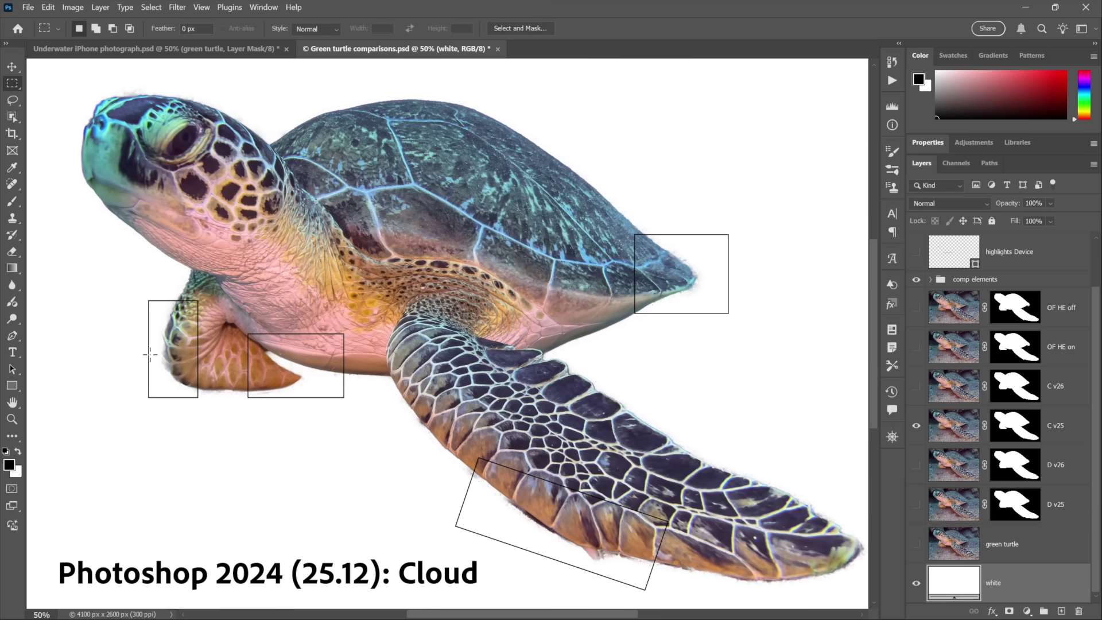
{"action": "key", "text": "z"}
{"action": "left_click_drag", "start_coordinate": [229, 343], "coordinate": [227, 345]}
{"action": "left_click_drag", "start_coordinate": [188, 312], "coordinate": [311, 335]}
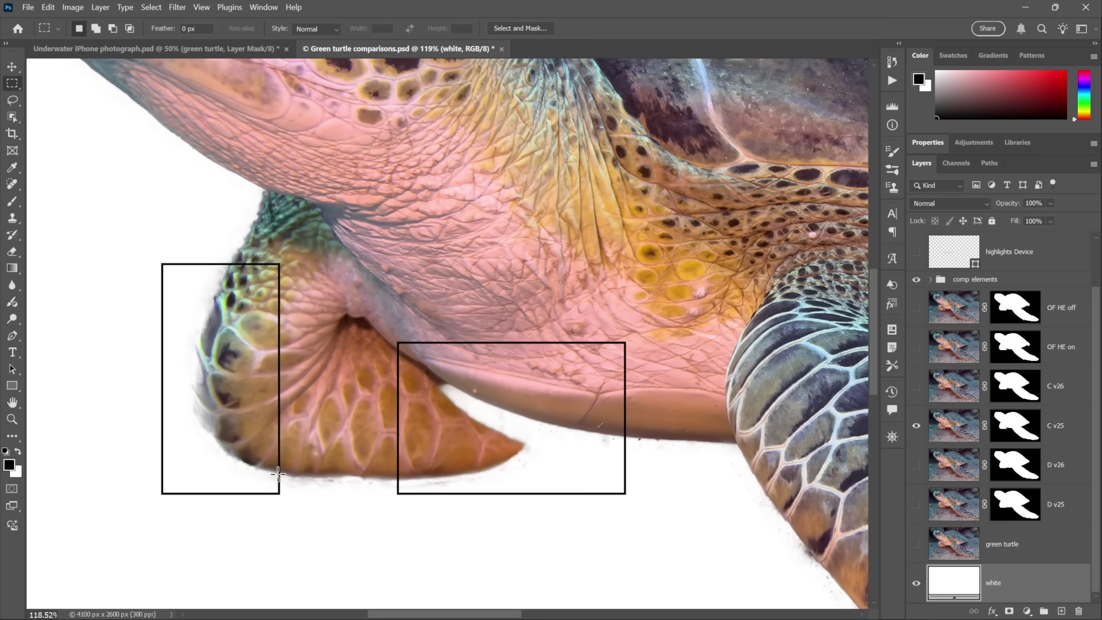
{"action": "left_click_drag", "start_coordinate": [285, 476], "coordinate": [450, 509]}
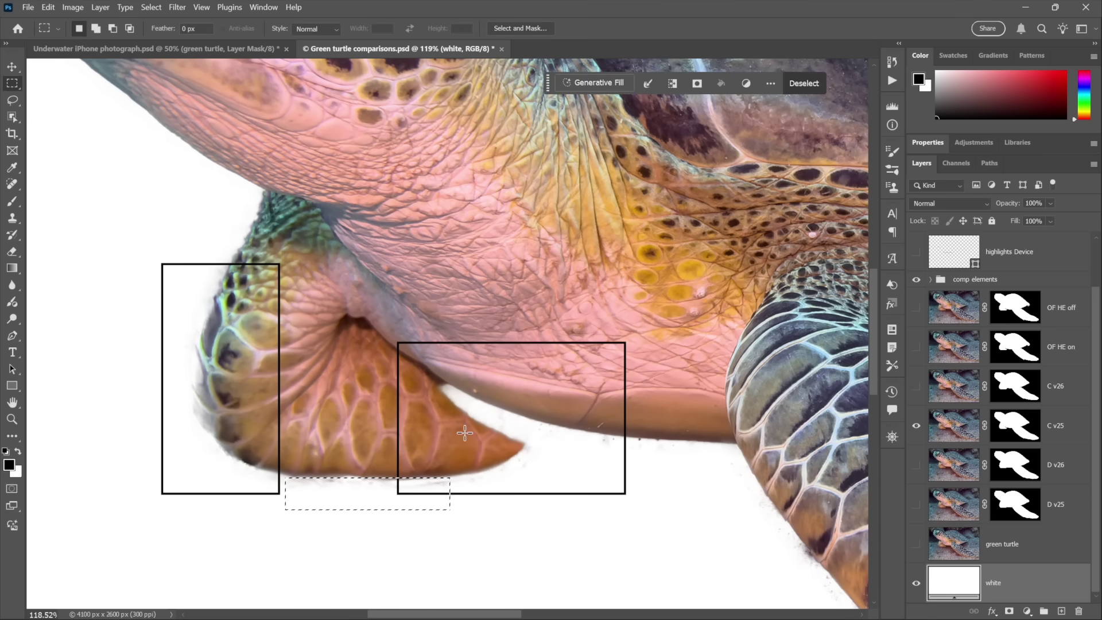
{"action": "left_click_drag", "start_coordinate": [406, 353], "coordinate": [548, 463]}
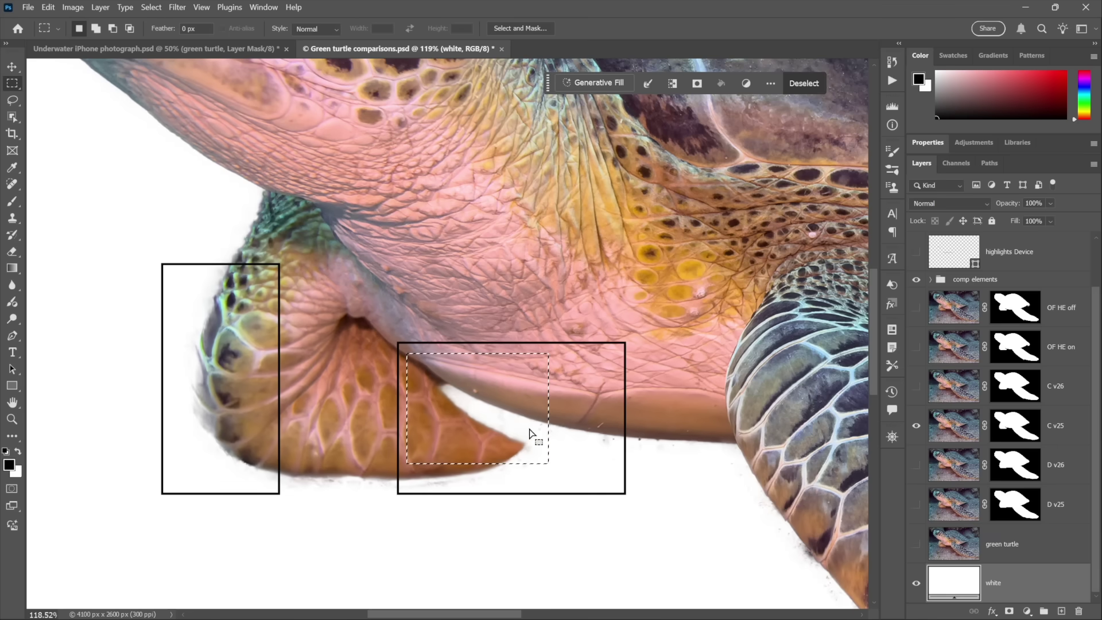
Inspect the front flipper and shell edges, toggling D v26 against C v25, then fit the turtle.
{"action": "left_click_drag", "start_coordinate": [721, 446], "coordinate": [199, 200]}
{"action": "left_click_drag", "start_coordinate": [423, 455], "coordinate": [197, 290]}
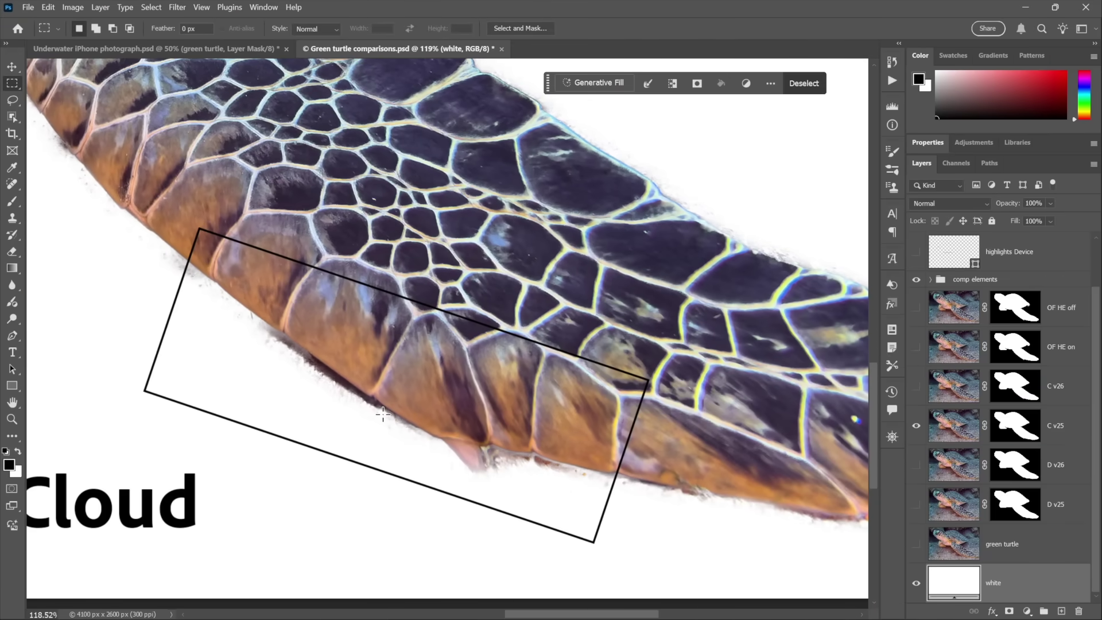
{"action": "key", "text": "shift+F2"}
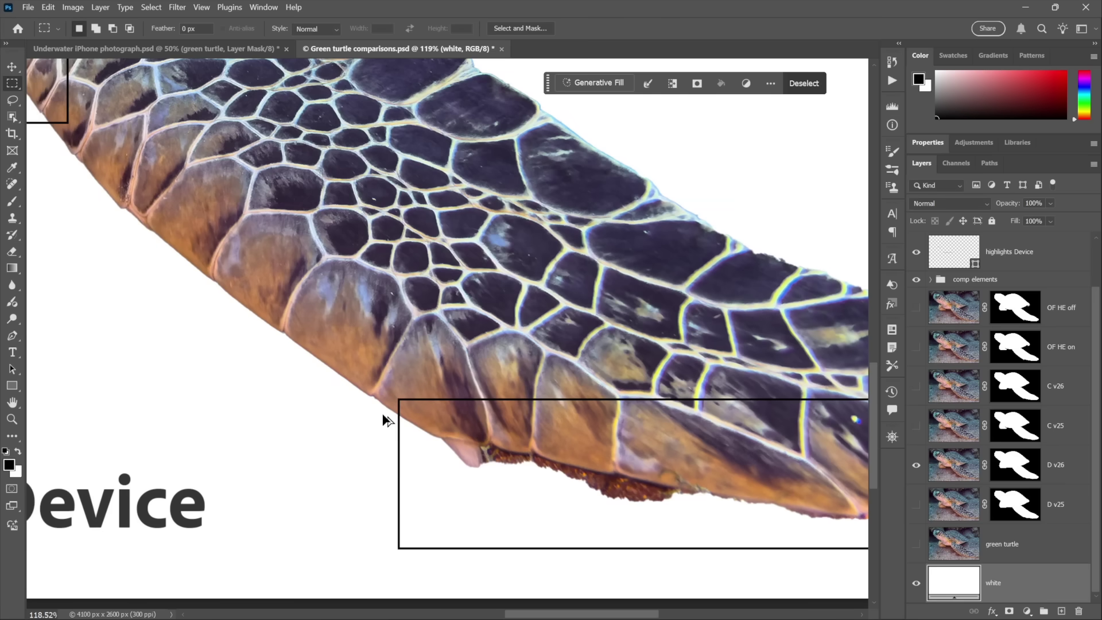
{"action": "key", "text": "shift+F1"}
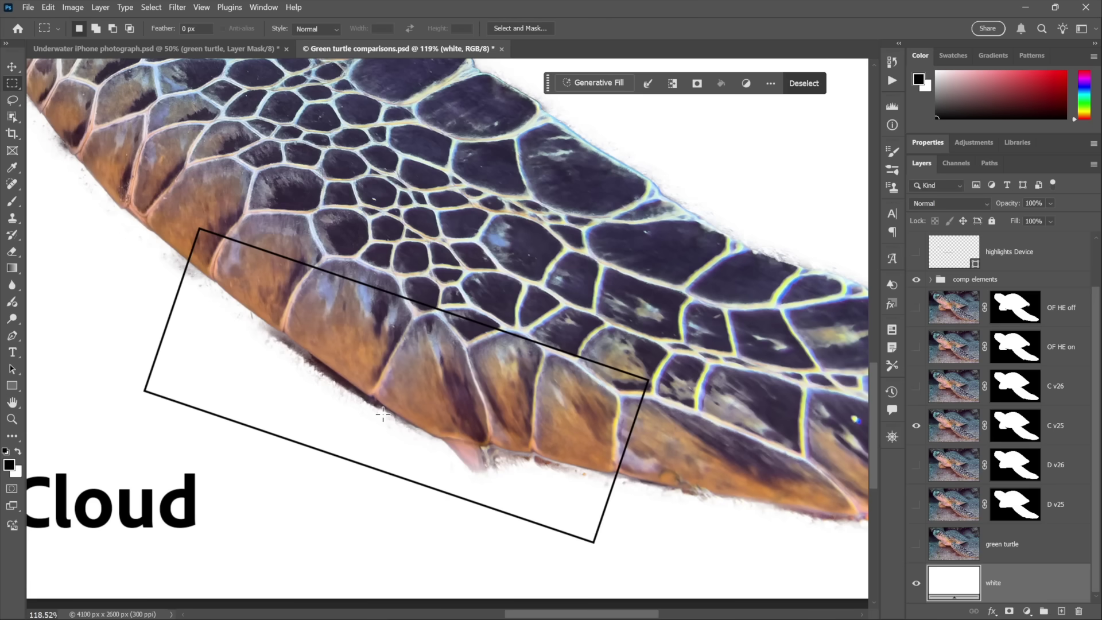
{"action": "left_click_drag", "start_coordinate": [634, 457], "coordinate": [368, 454]}
{"action": "scroll", "coordinate": [381, 402], "scroll_direction": "up", "scroll_amount": 10}
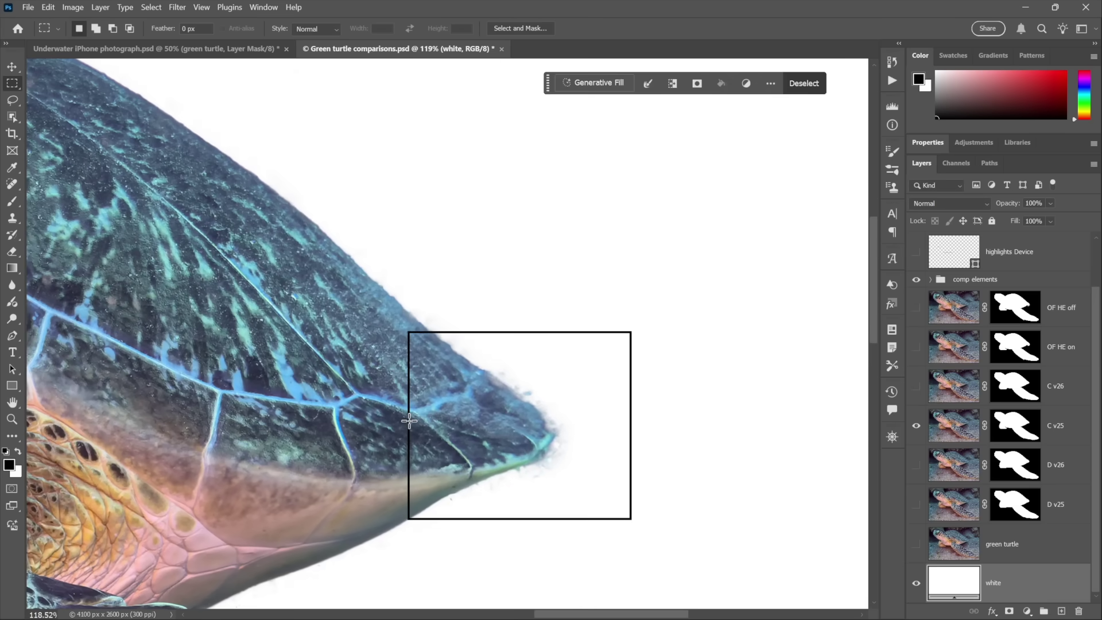
{"action": "key", "text": "ctrl+0"}
Show the C v26 Cloud cutout, clear the flipper selection, and open Help > What's New.
{"action": "key", "text": "ctrl+plus"}
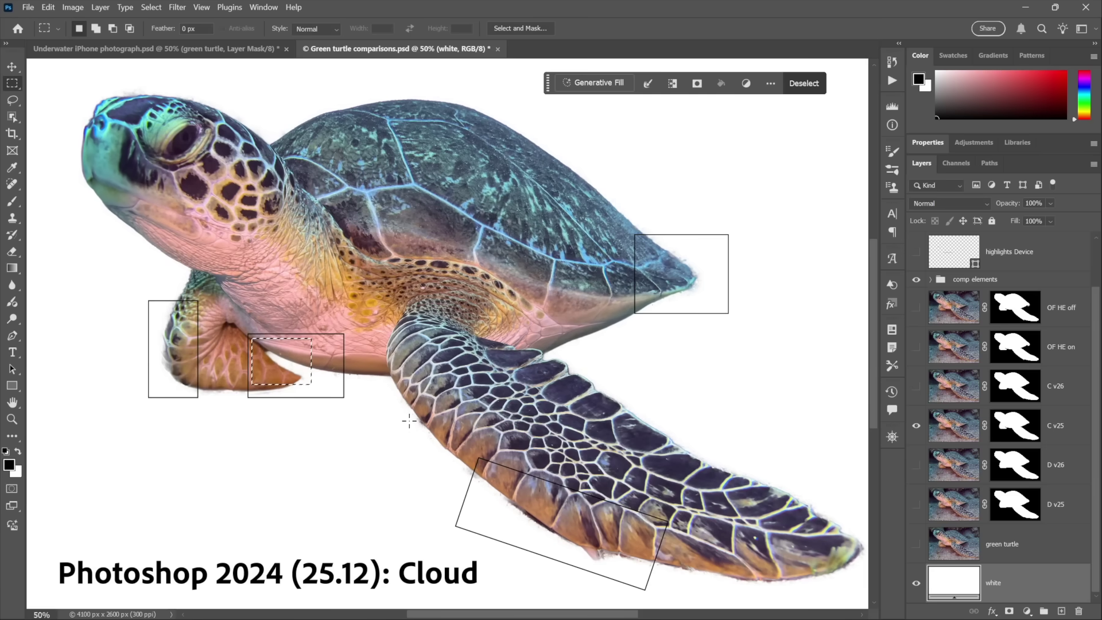
{"action": "key", "text": "shift"}
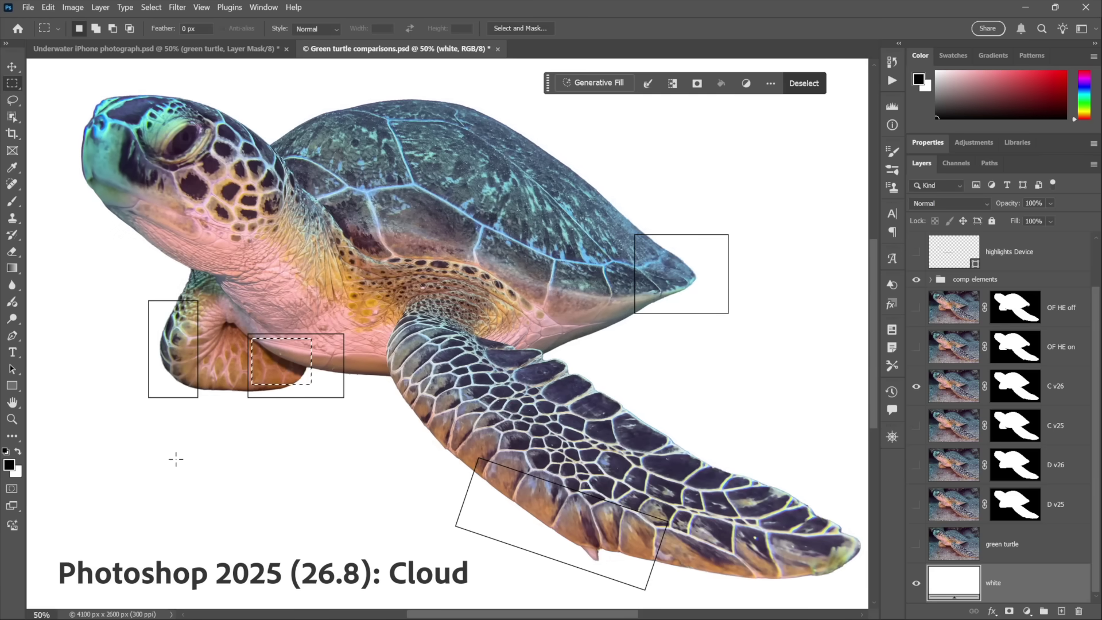
{"action": "left_click", "coordinate": [322, 474]}
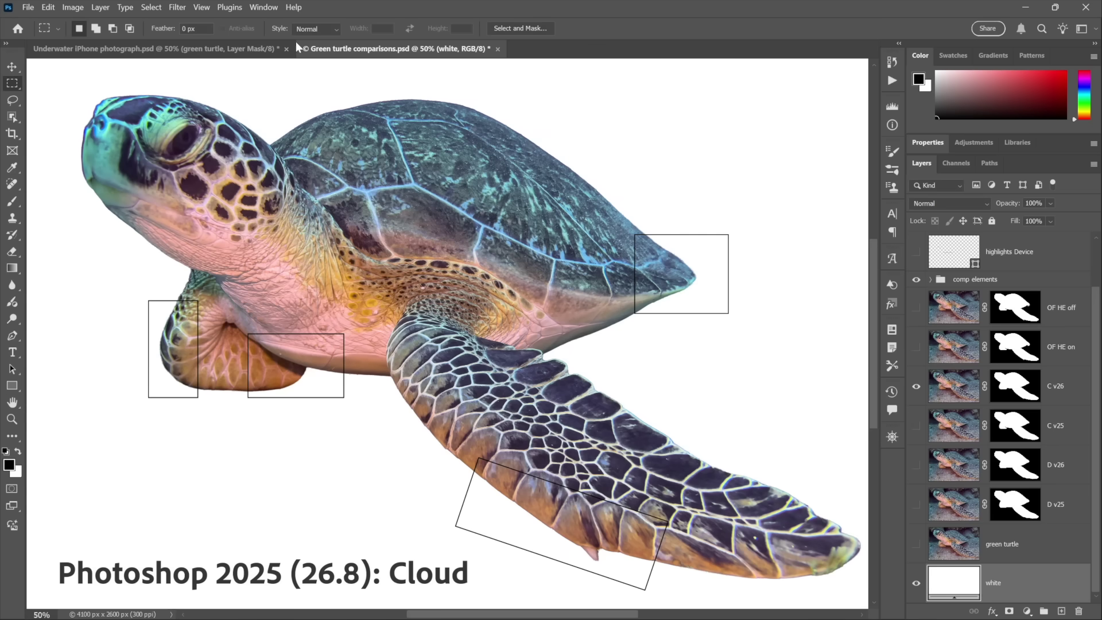
{"action": "left_click", "coordinate": [292, 7]}
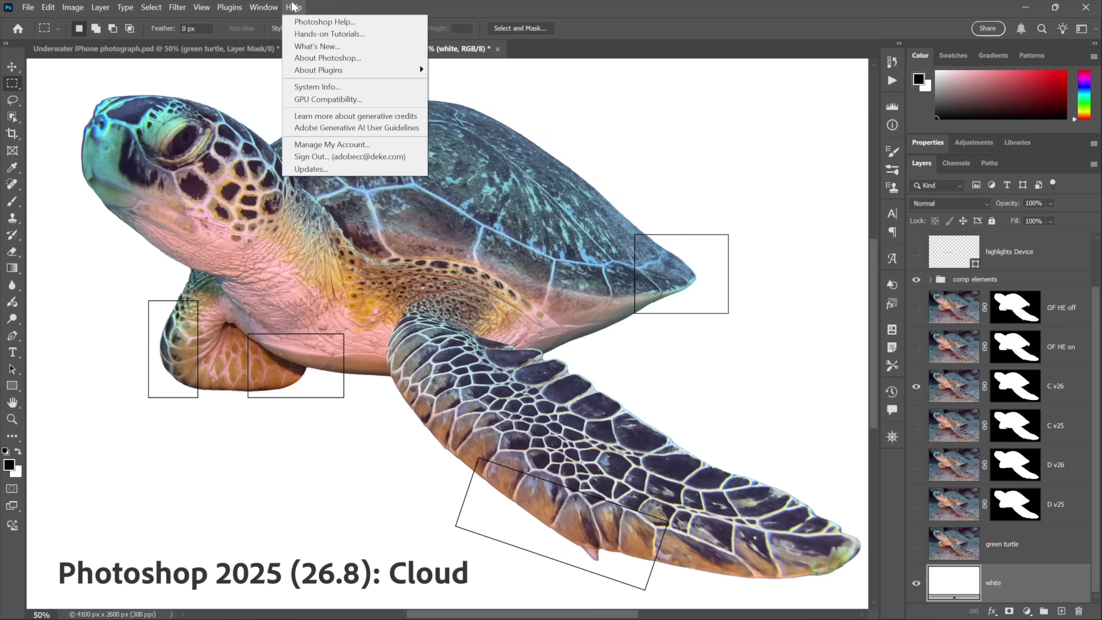
{"action": "left_click", "coordinate": [362, 47]}
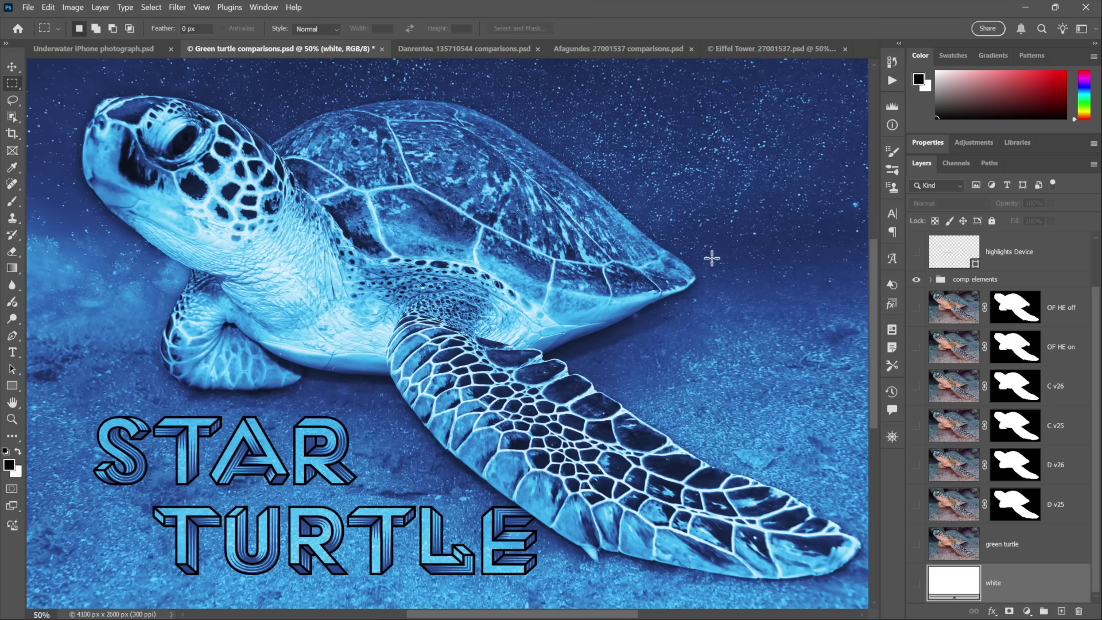
{"action": "key", "text": "ctrl+Tab"}
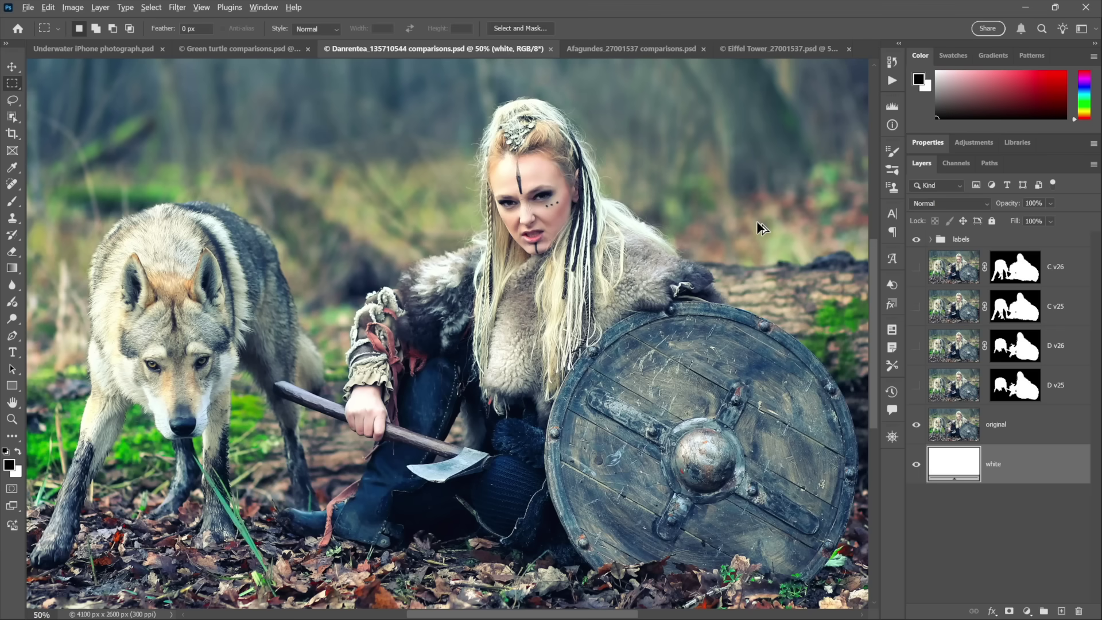
Show the D v25 Device cutout of the warrior and wolf, then switch to C v25 Cloud.
{"action": "key", "text": "F2"}
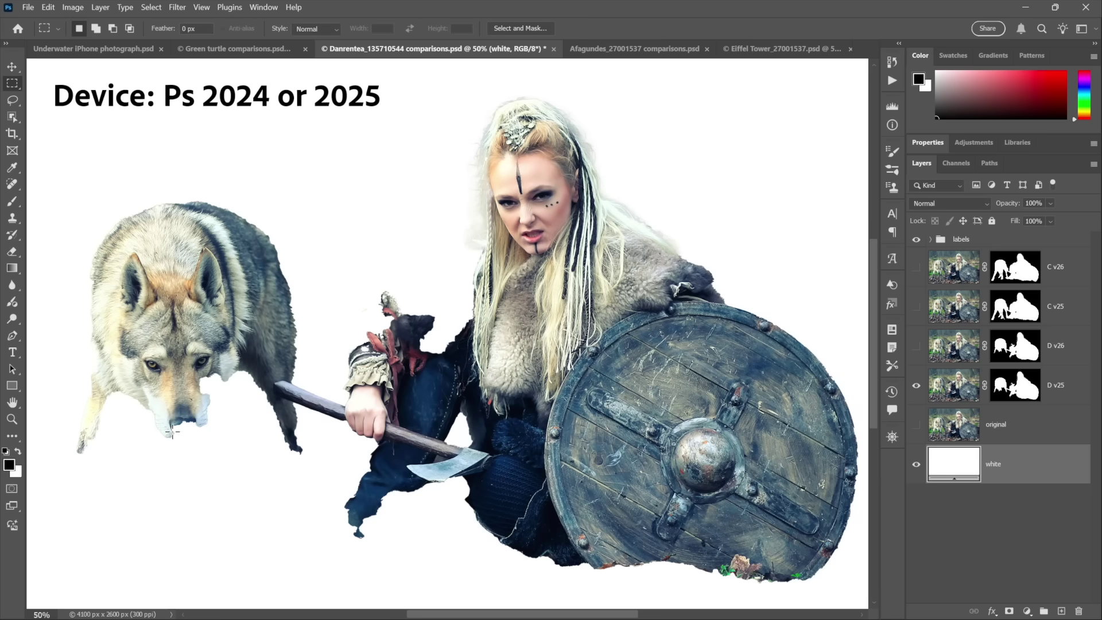
{"action": "key", "text": "F2"}
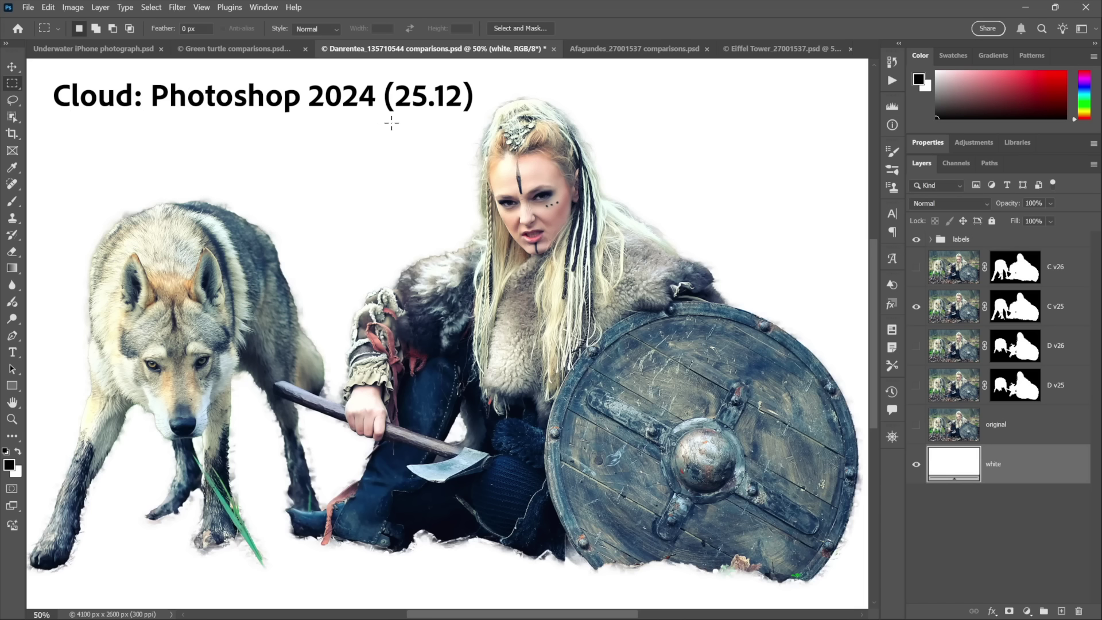
Inspect the woman's face and hair up close, then zoom out and show the C v26 cutout.
{"action": "key", "text": "z"}
{"action": "left_click", "coordinate": [580, 159]}
{"action": "left_click_drag", "start_coordinate": [580, 159], "coordinate": [580, 159]}
{"action": "key", "text": "m"}
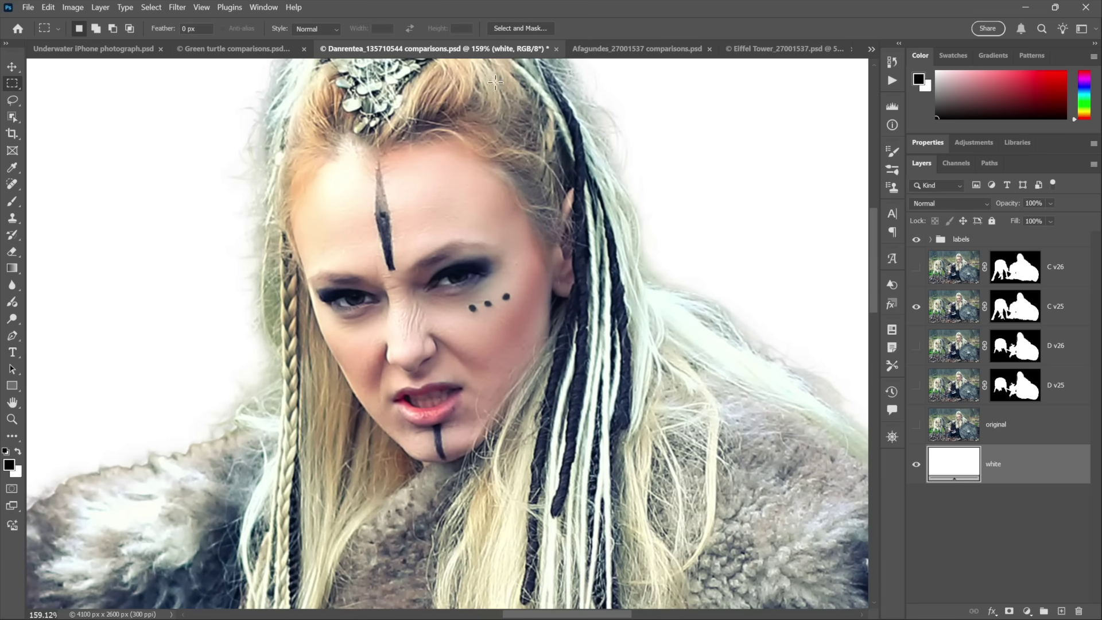
{"action": "left_click_drag", "start_coordinate": [504, 73], "coordinate": [521, 270]}
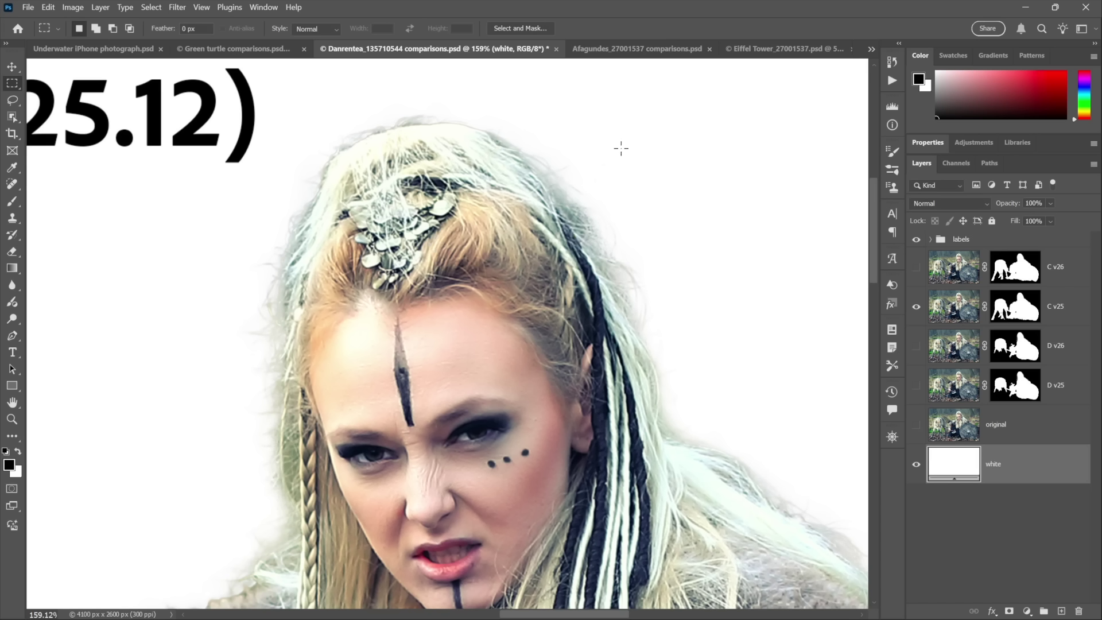
{"action": "key", "text": "ctrl+minus"}
{"action": "key", "text": "ctrl+minus"}
{"action": "key", "text": "ctrl+minus"}
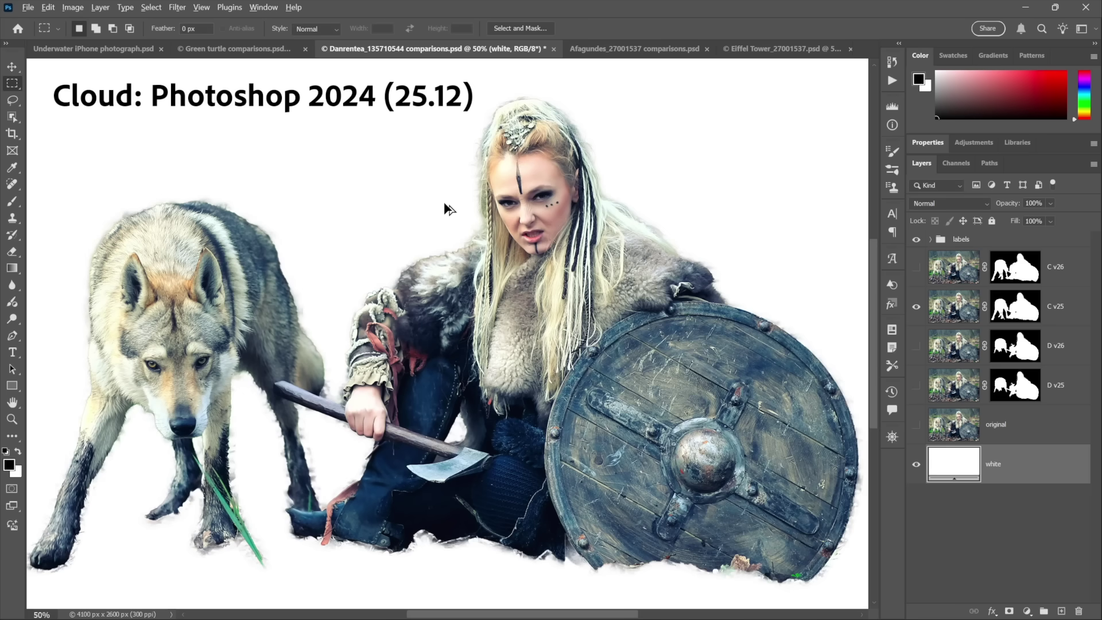
{"action": "key", "text": "F2"}
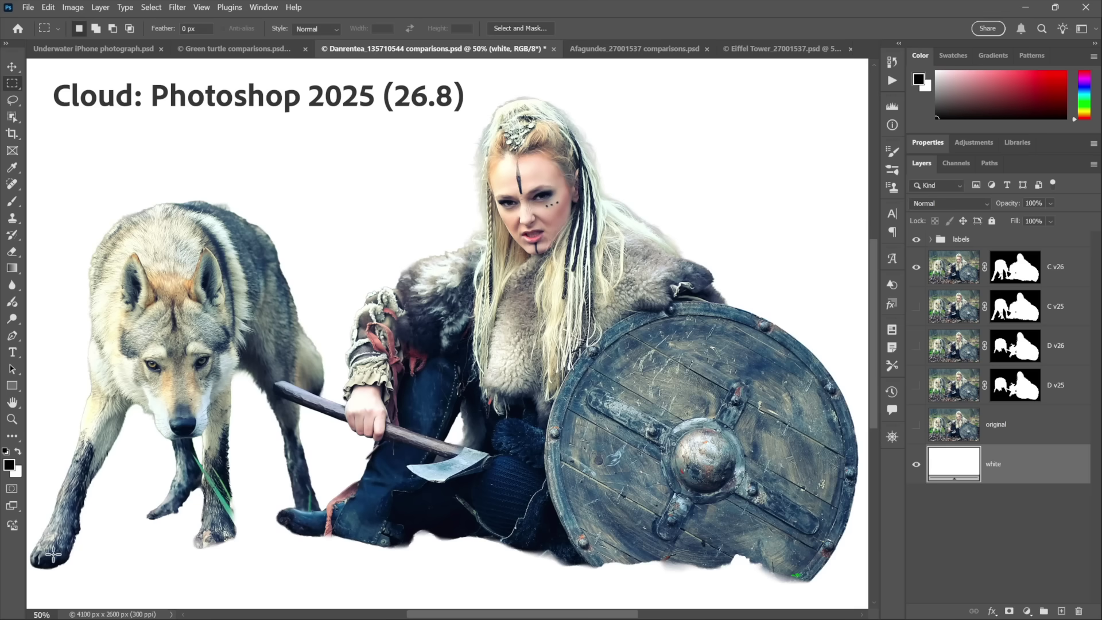
Zoom in on the wolf's front paw, then switch to the Eiffel Tower comparisons document.
{"action": "key", "text": "z"}
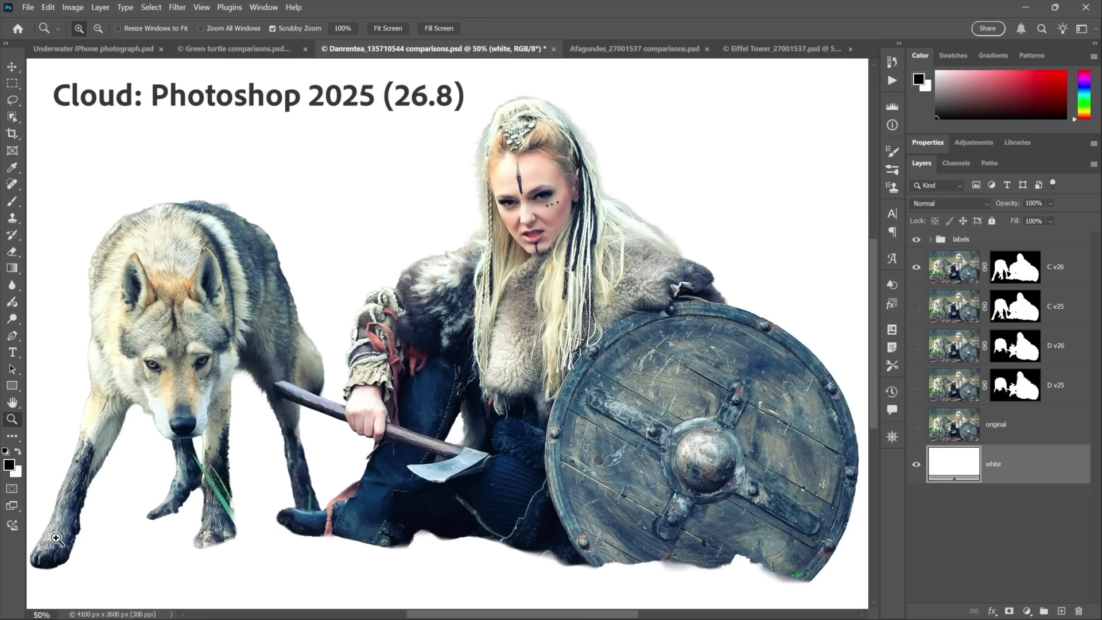
{"action": "left_click_drag", "start_coordinate": [52, 539], "coordinate": [87, 496]}
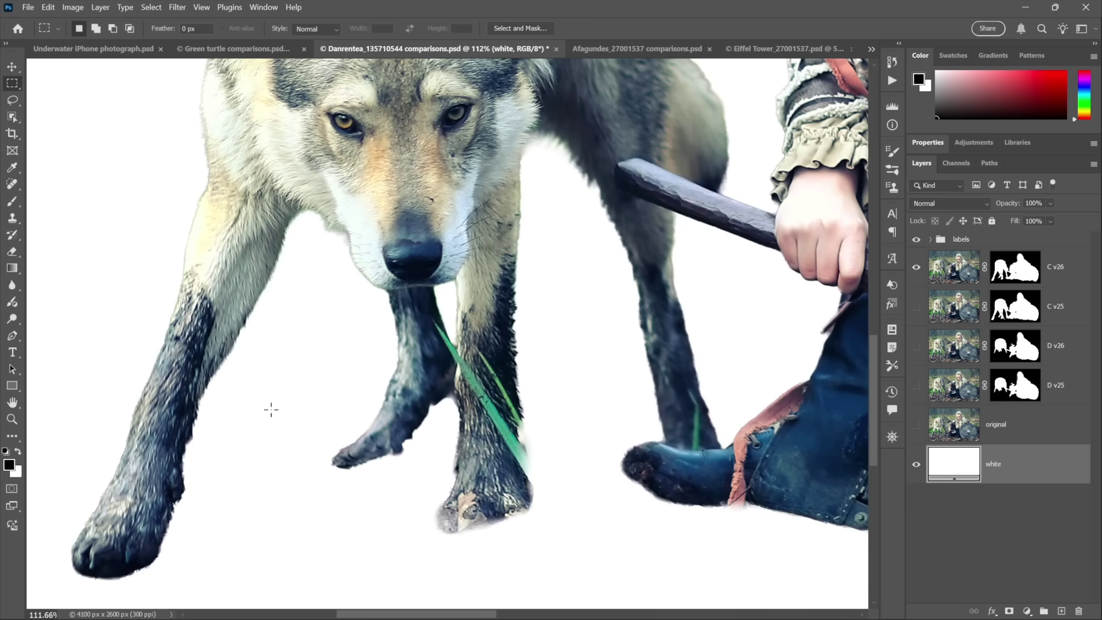
{"action": "key", "text": "ctrl+Tab"}
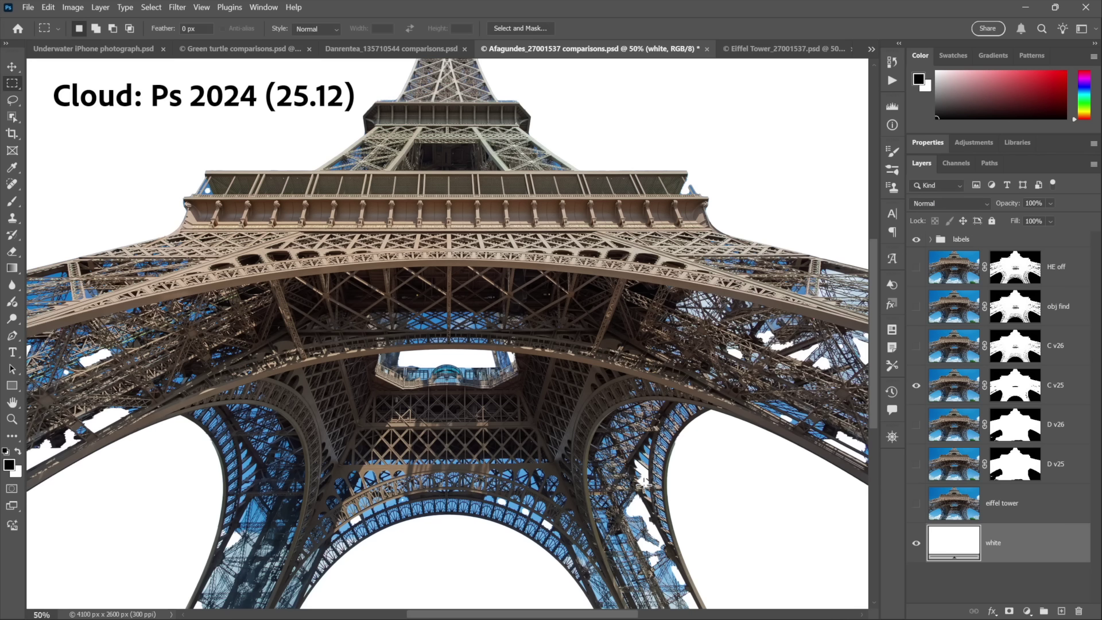
Magnify the tower's left leg to inspect the C v25 mask edges.
{"action": "key", "text": "z"}
{"action": "left_click_drag", "start_coordinate": [641, 482], "coordinate": [516, 296]}
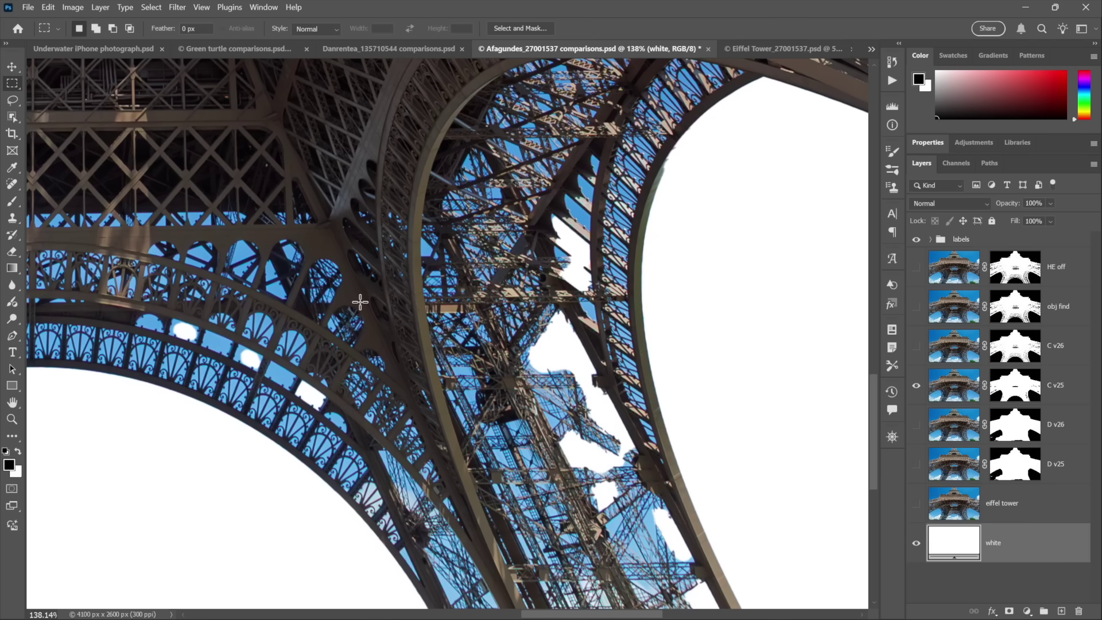
Show the C v26 (Ps 2025 26.8) cutout and zoom out to see the whole tower.
{"action": "key", "text": "alt+bracketright"}
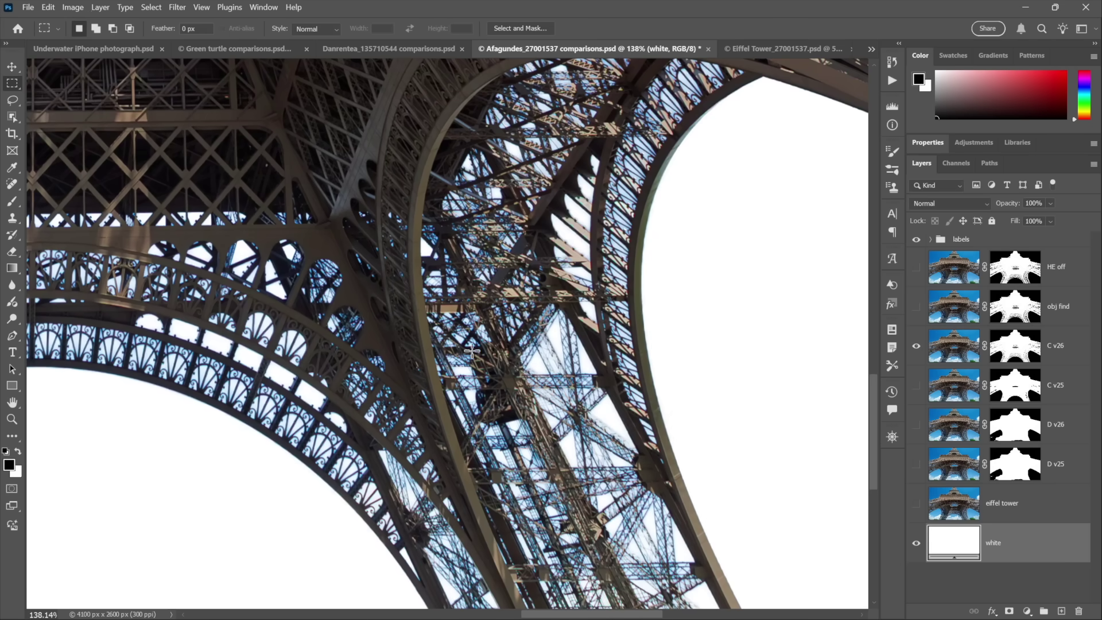
{"action": "key", "text": "ctrl+minus"}
{"action": "key", "text": "ctrl+minus"}
{"action": "key", "text": "ctrl+minus"}
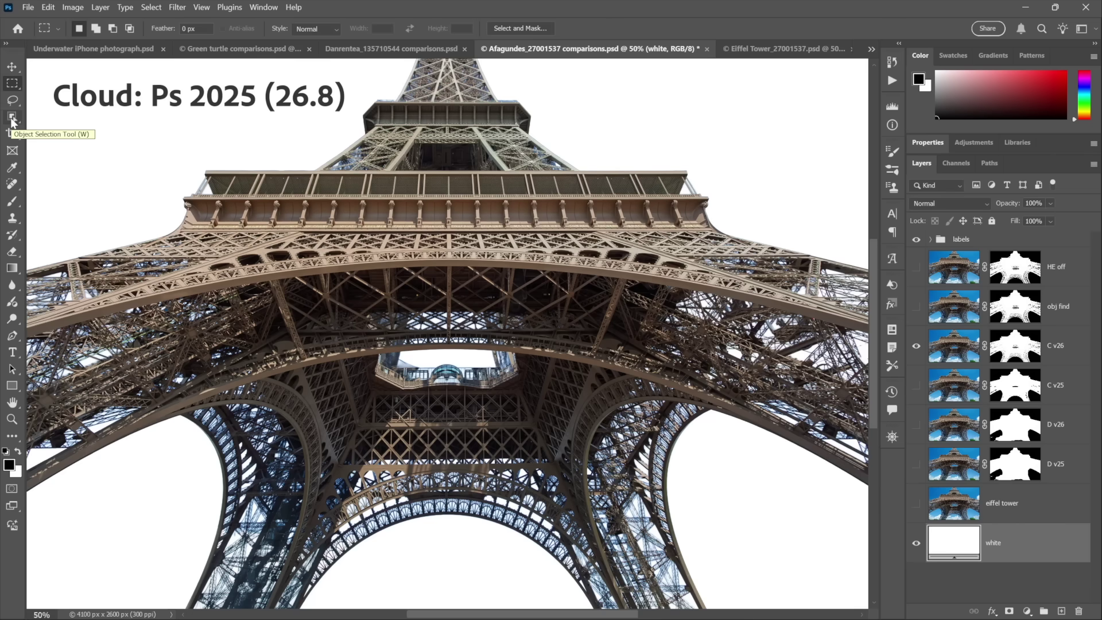
With the Object Selection tool active, go to Eiffel Tower_27001537.psd and review its settings.
{"action": "left_click", "coordinate": [12, 118]}
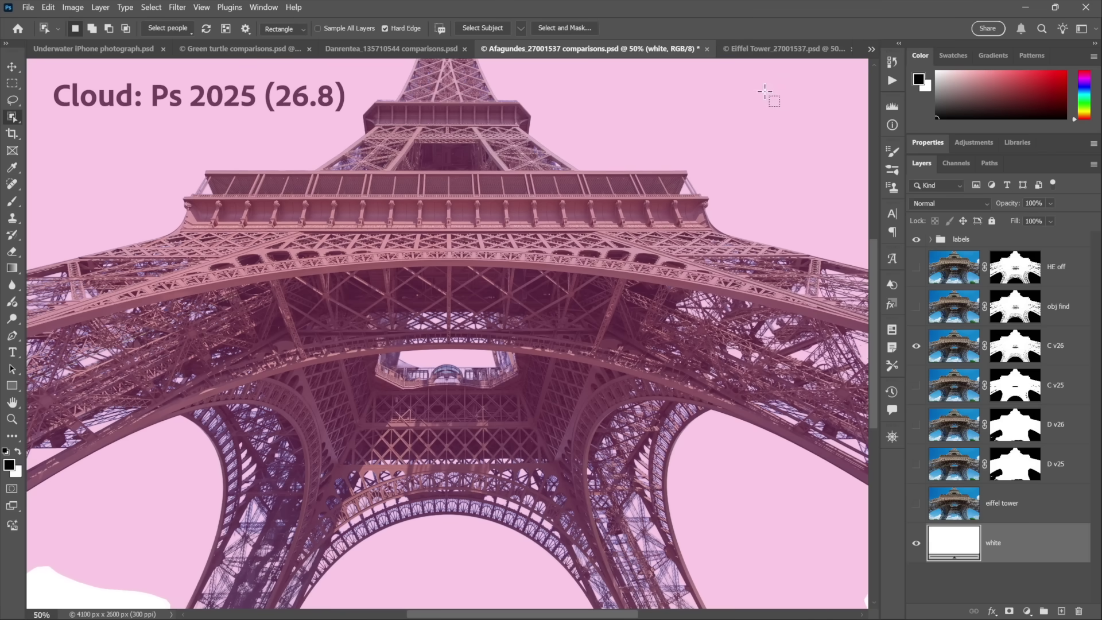
{"action": "left_click", "coordinate": [760, 50]}
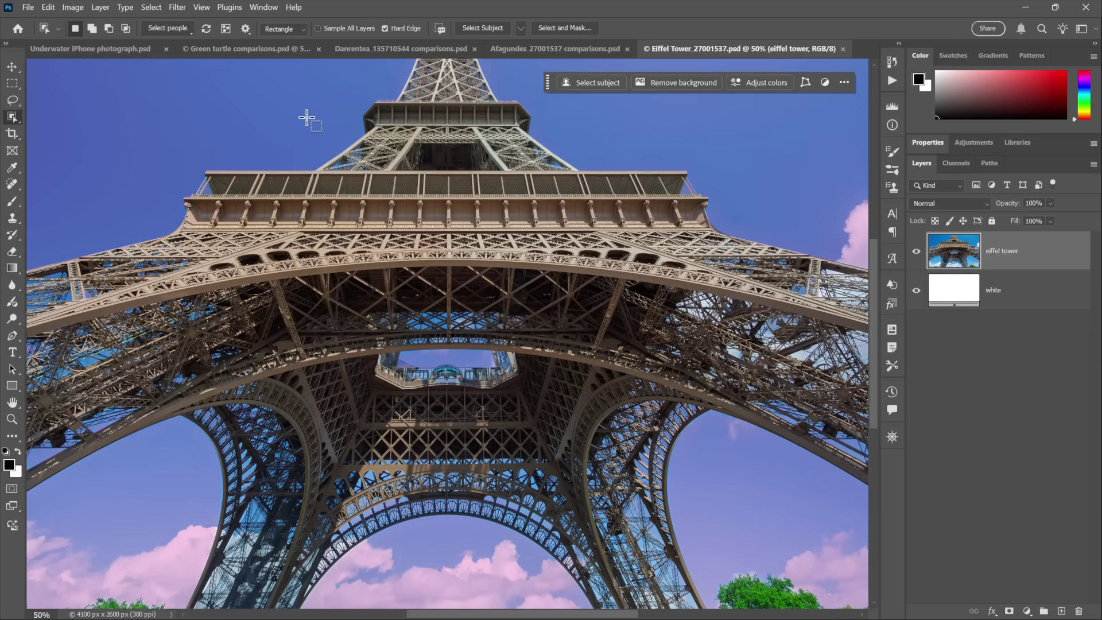
{"action": "left_click", "coordinate": [245, 29]}
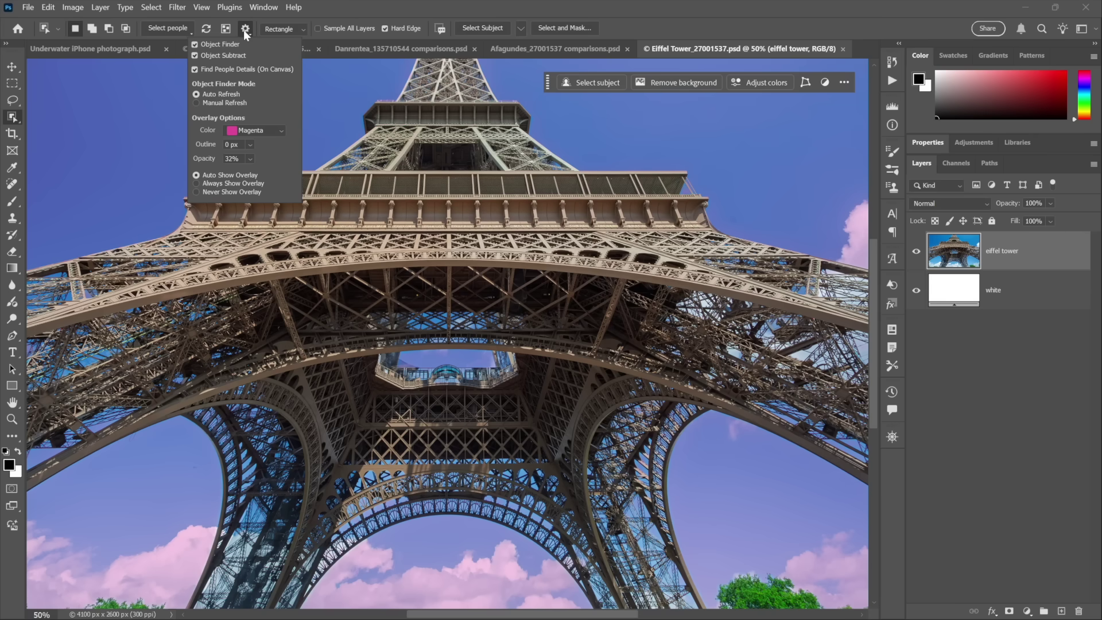
{"action": "left_click", "coordinate": [243, 30]}
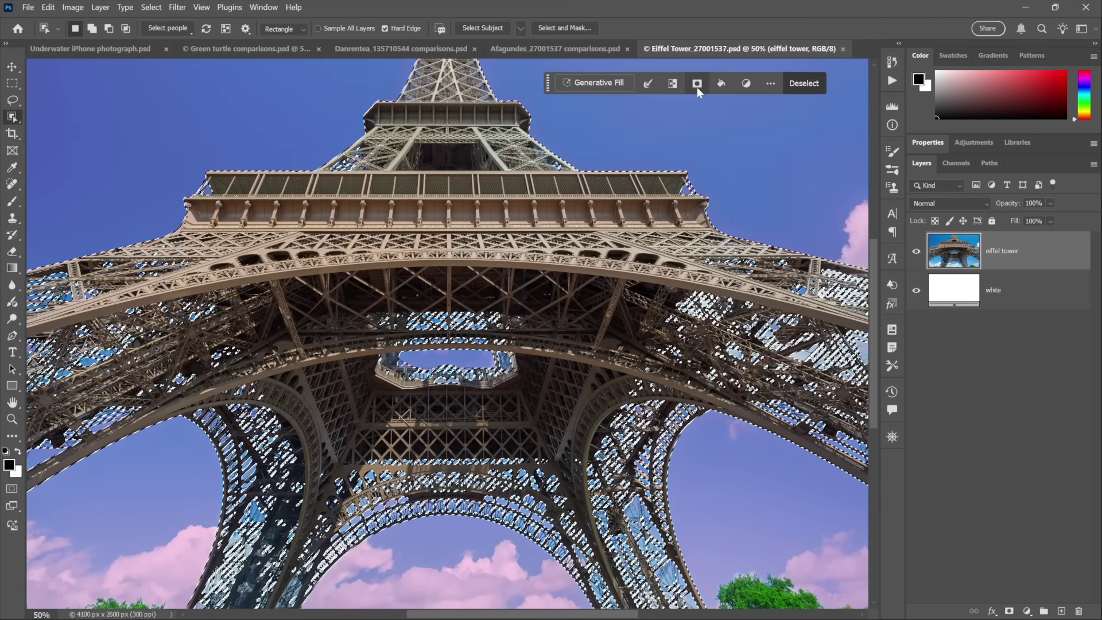
Mask the eiffel tower layer from the selection, view the cutout, then undo the mask.
{"action": "left_click", "coordinate": [697, 88]}
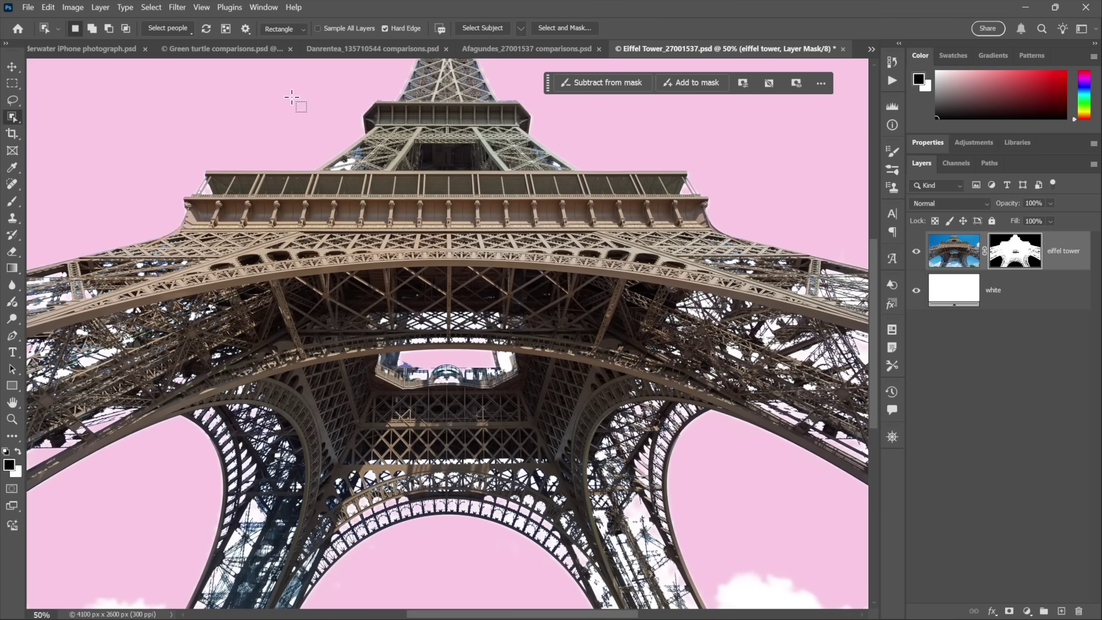
{"action": "key", "text": "backslash"}
{"action": "key", "text": "m"}
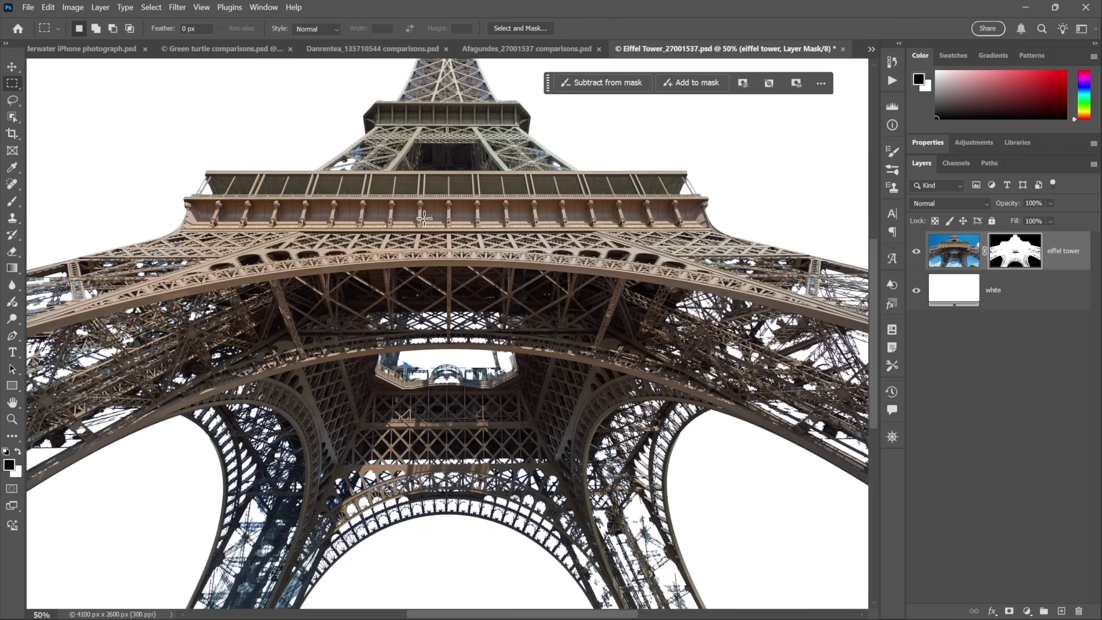
{"action": "key", "text": "ctrl+z"}
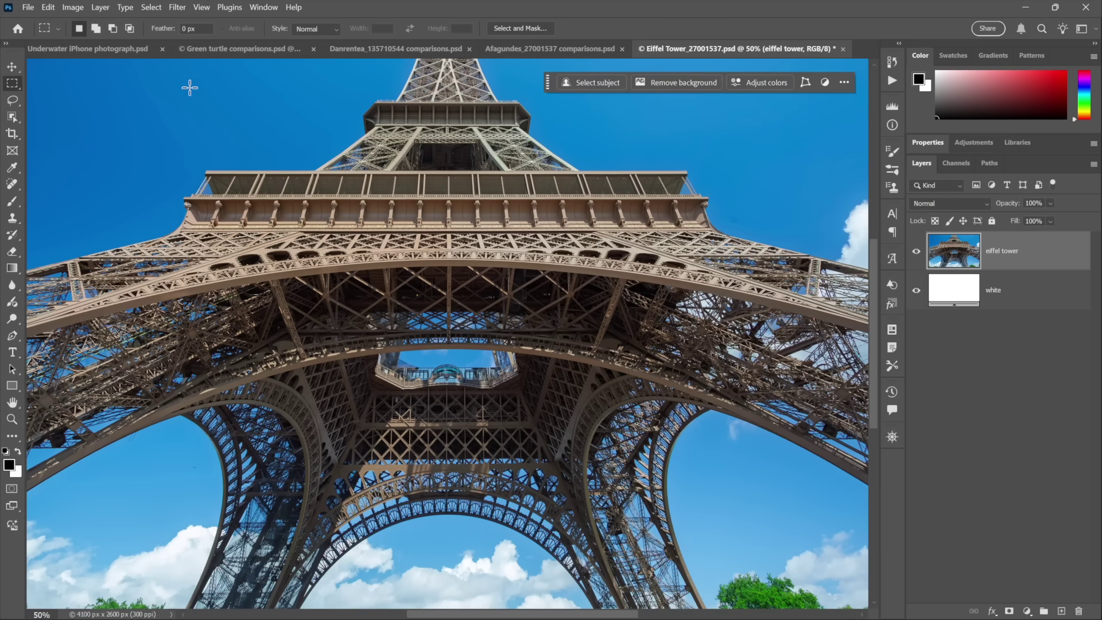
Run Select Subject on the tower in Cloud (Detailed results) mode and check the tool settings.
{"action": "left_click", "coordinate": [12, 118]}
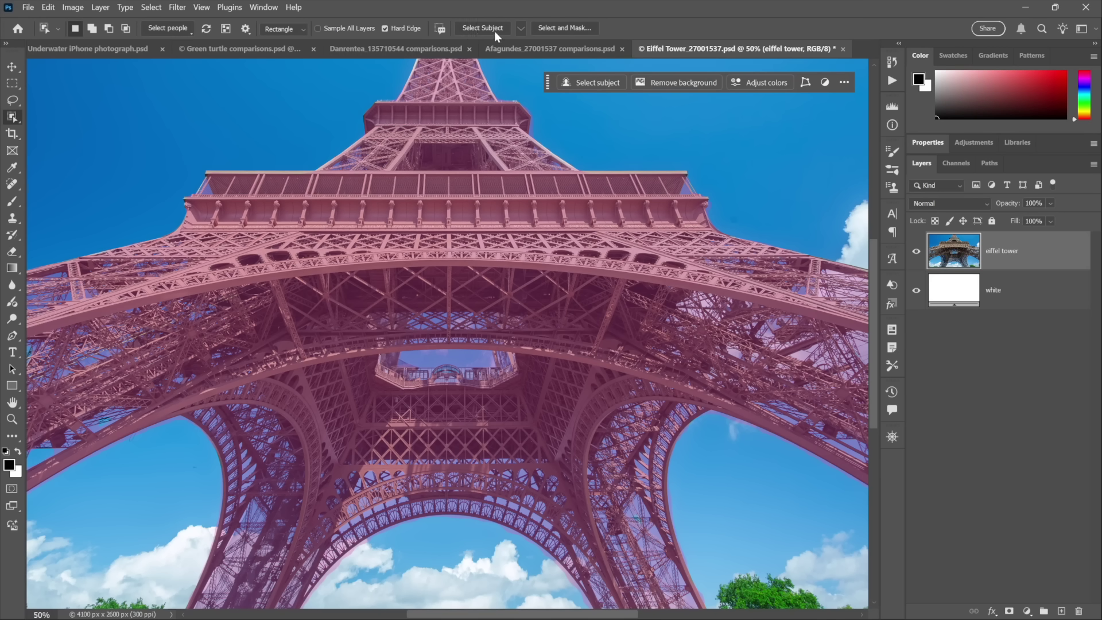
{"action": "left_click", "coordinate": [521, 28]}
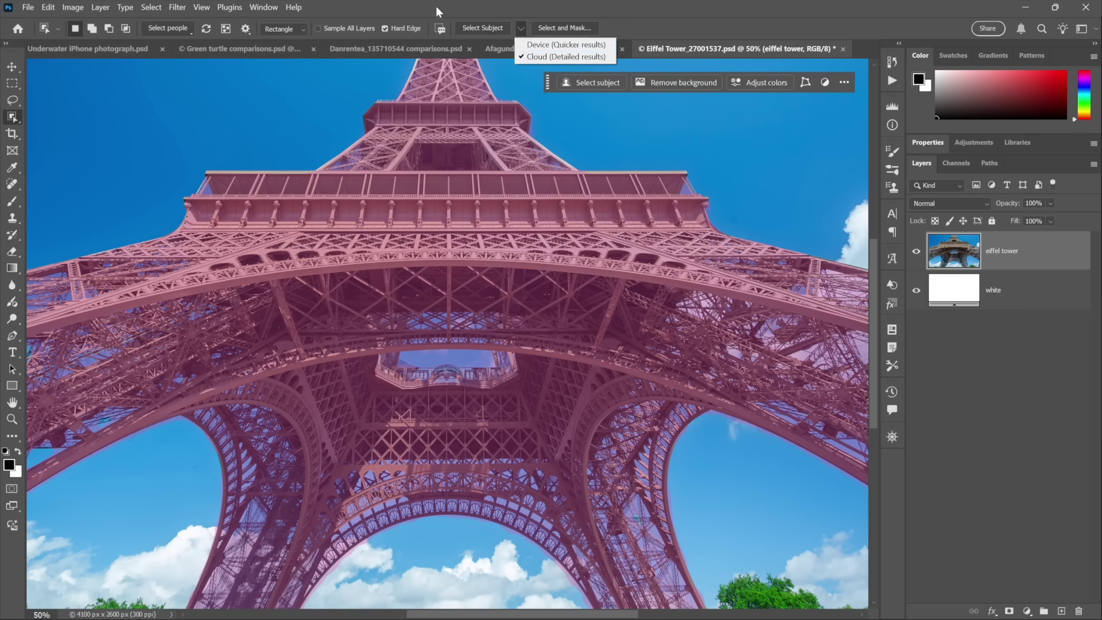
{"action": "left_click", "coordinate": [404, 33]}
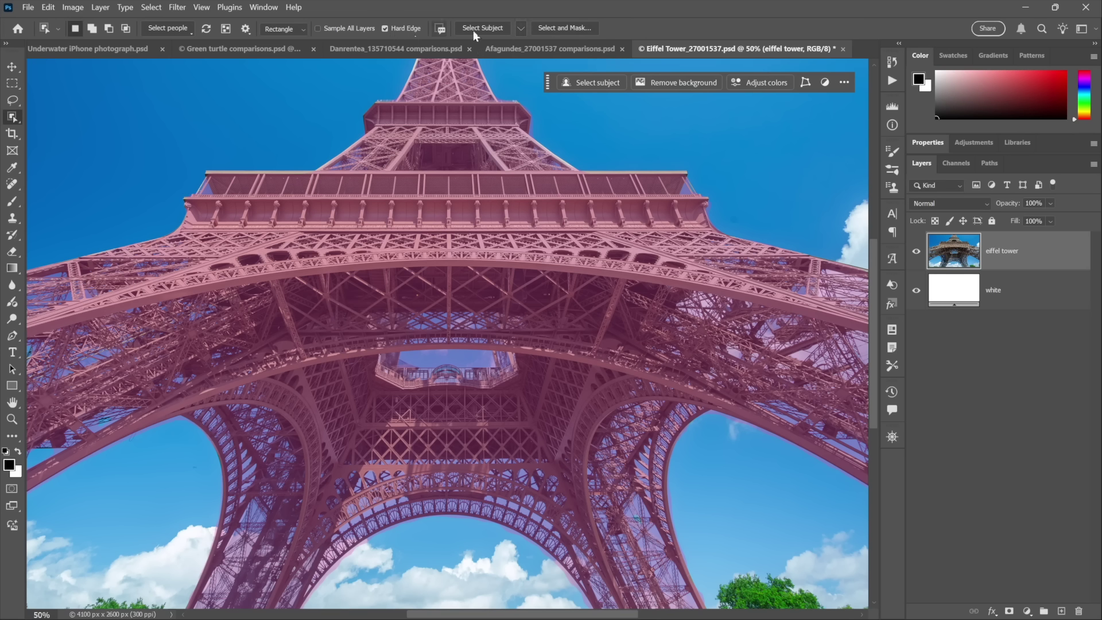
{"action": "left_click", "coordinate": [520, 28]}
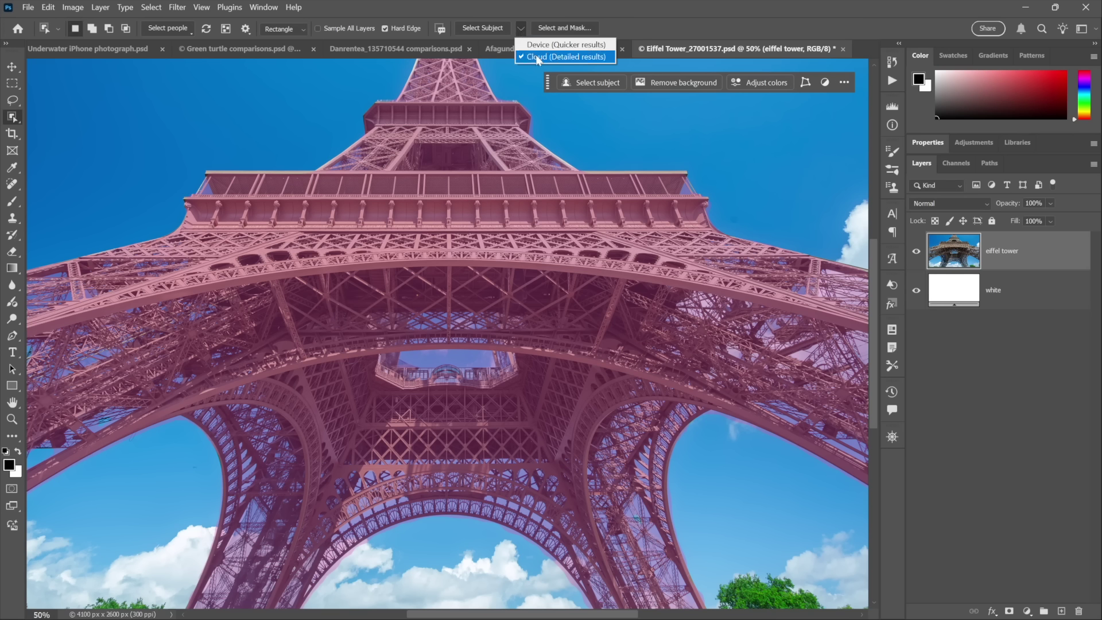
{"action": "left_click", "coordinate": [478, 37]}
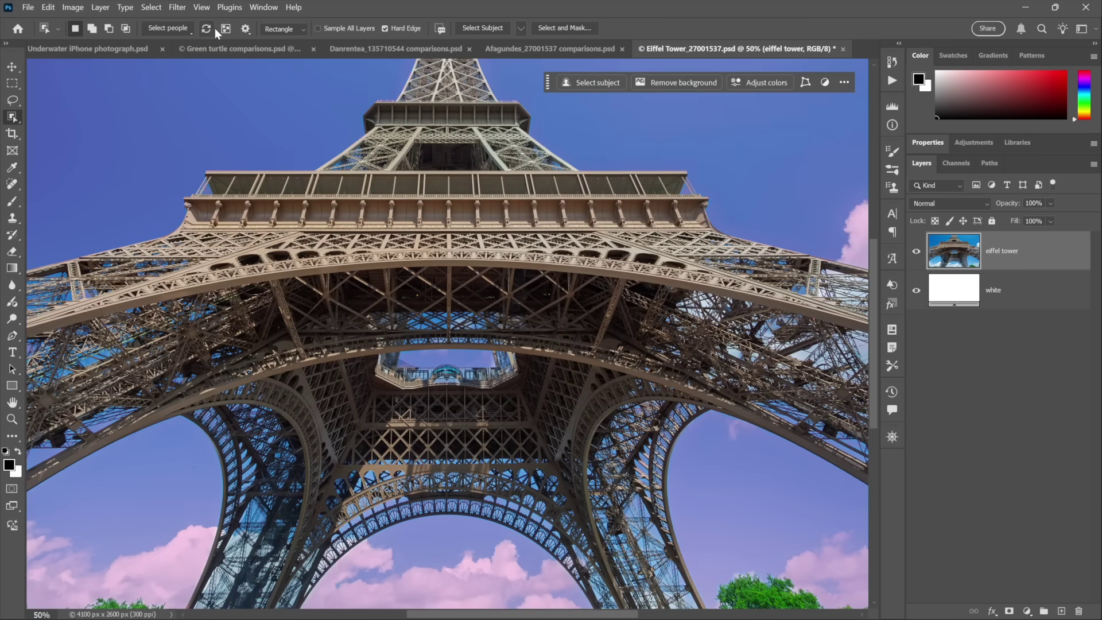
{"action": "left_click", "coordinate": [243, 29]}
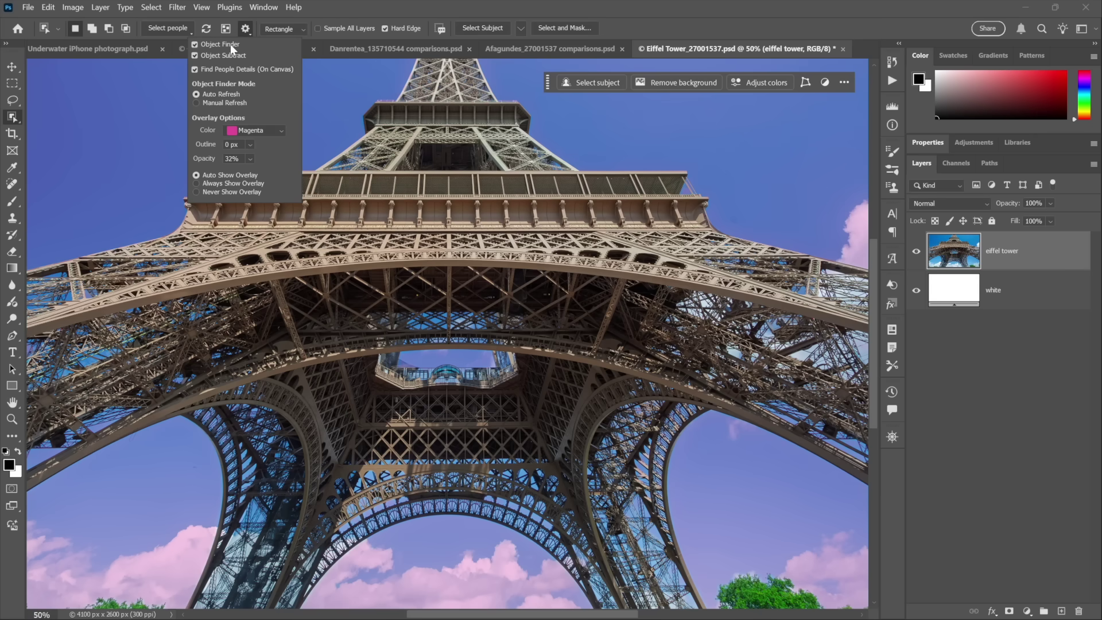
Return to the comparisons document and show the obj find (Object Selection) cutout layer.
{"action": "left_click", "coordinate": [546, 47]}
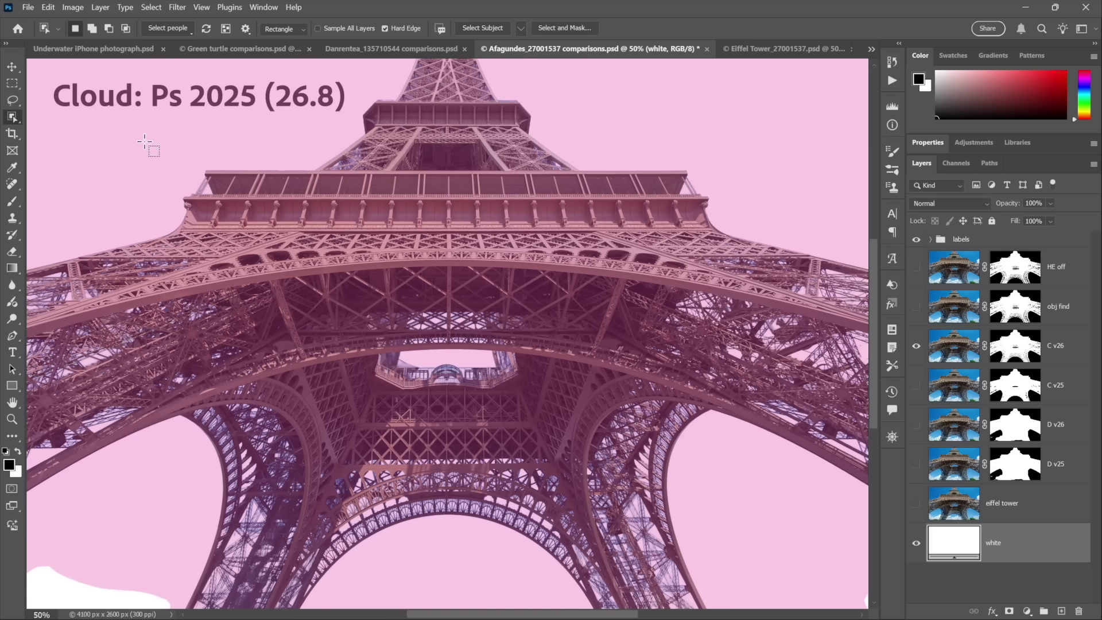
{"action": "key", "text": "m"}
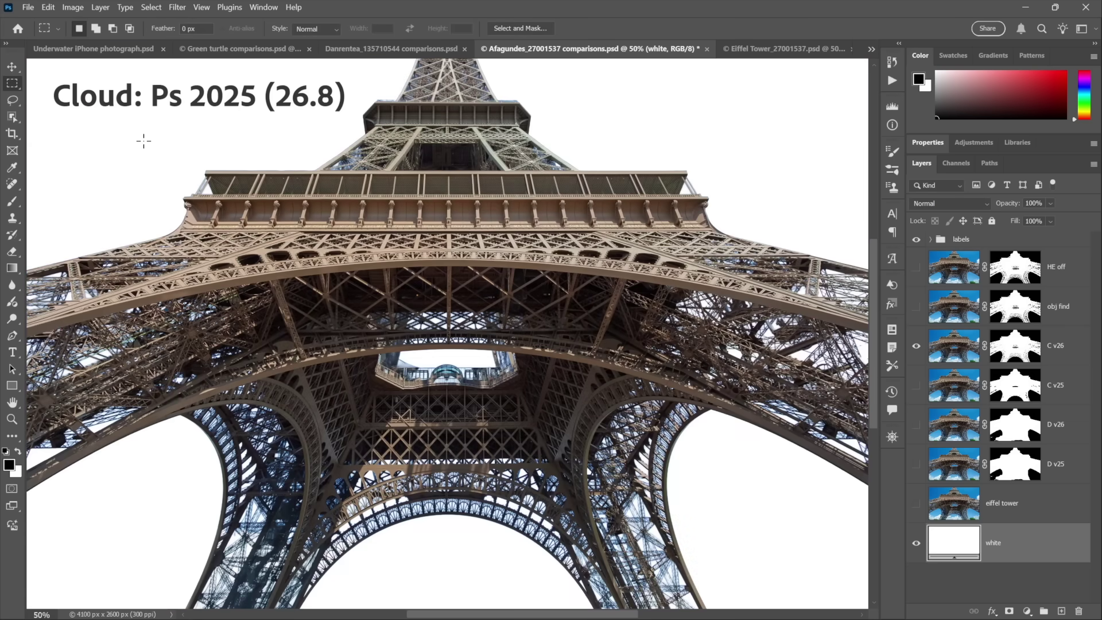
{"action": "key", "text": "F2"}
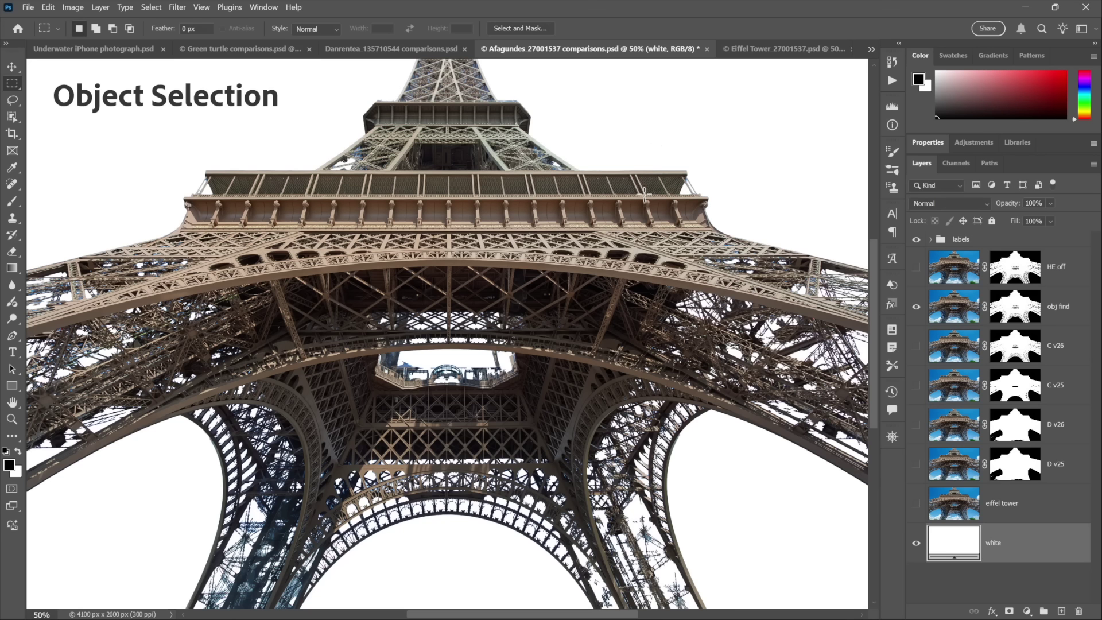
Magnify the tower's inner crossing girders to 179% and briefly toggle the Object Finder overlay.
{"action": "key", "text": "z"}
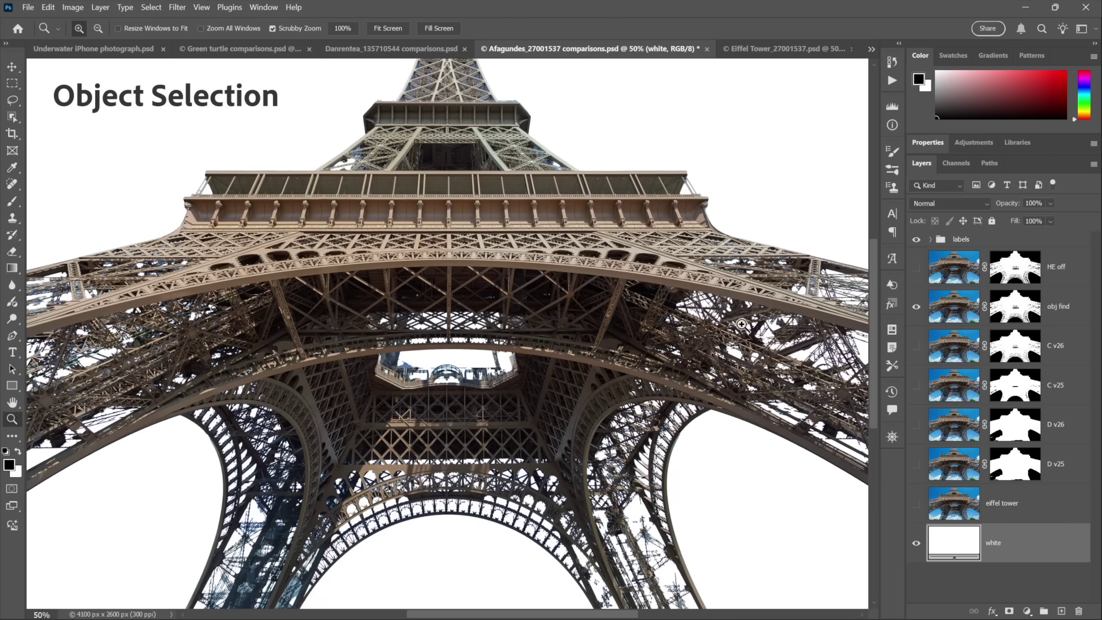
{"action": "left_click", "coordinate": [746, 331]}
{"action": "left_click_drag", "start_coordinate": [746, 331], "coordinate": [746, 332]}
{"action": "left_click_drag", "start_coordinate": [551, 289], "coordinate": [497, 284]}
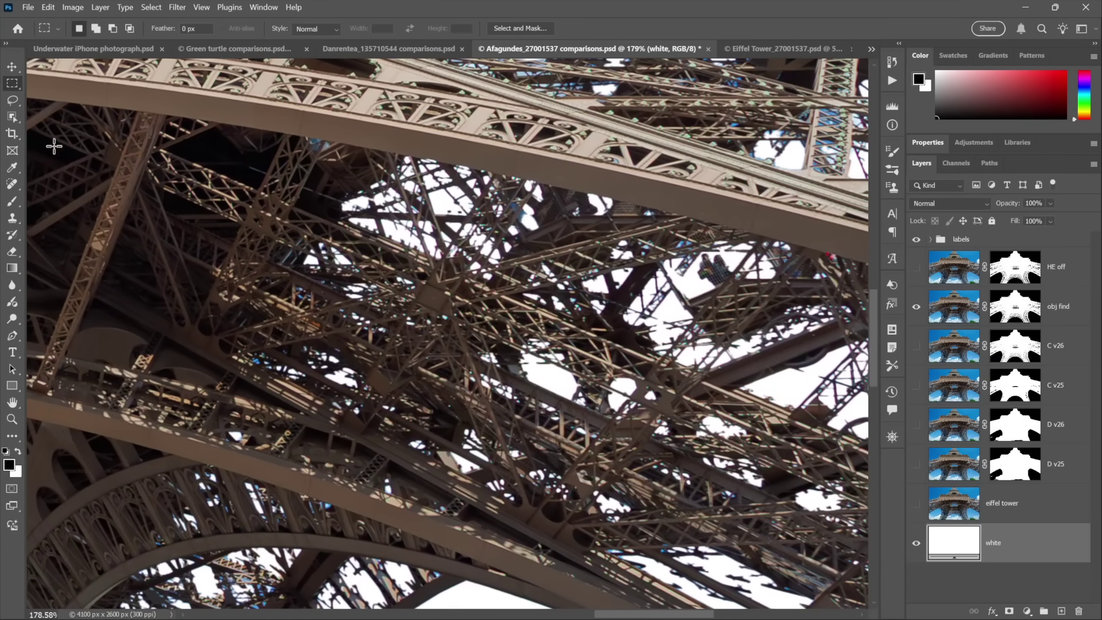
{"action": "left_click", "coordinate": [12, 117]}
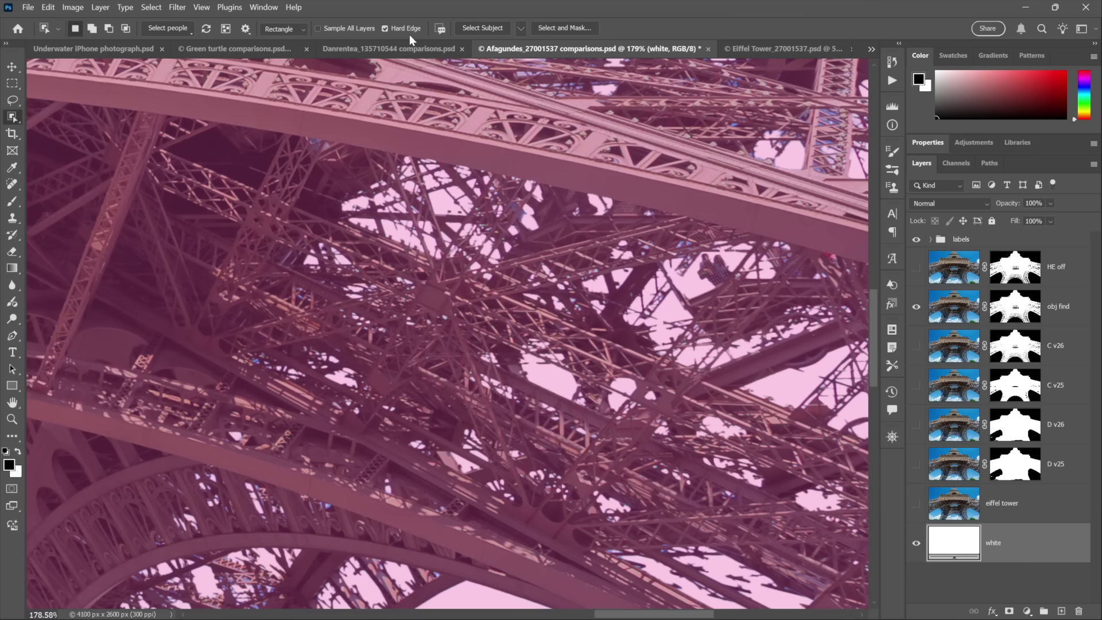
{"action": "key", "text": "m"}
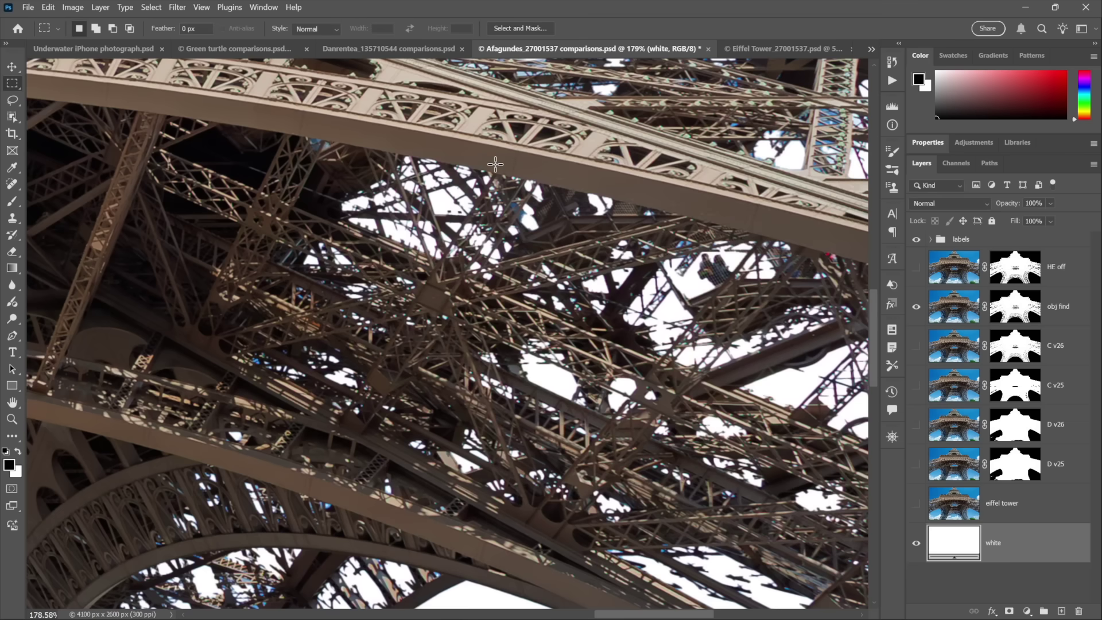